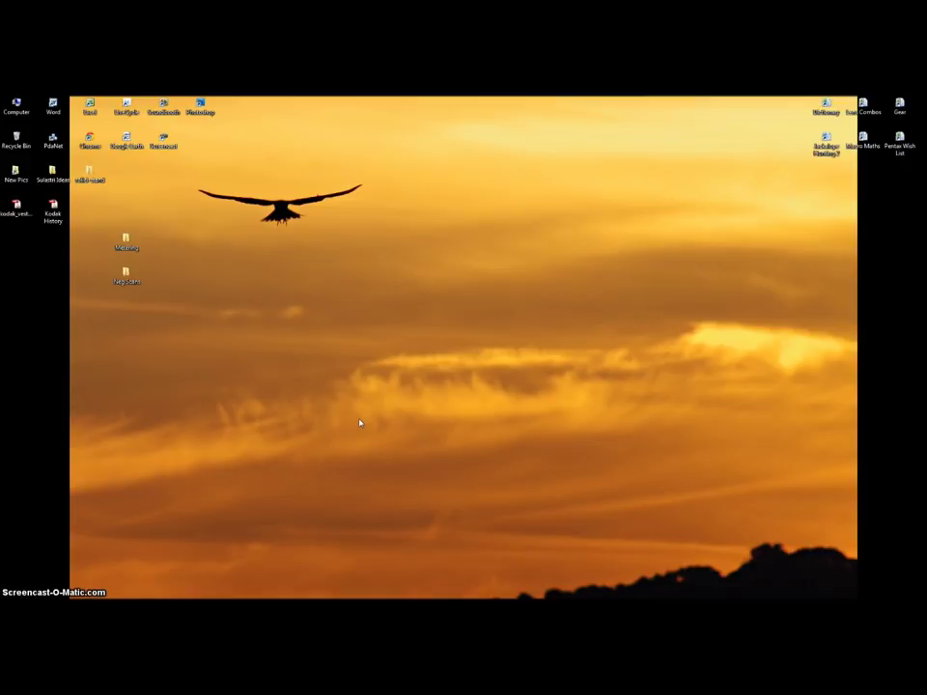
Leave the camera demonstration and bring up the file browser on the desktop
{"action": "key", "text": "alt+Tab"}
{"action": "key", "text": "alt+Tab"}
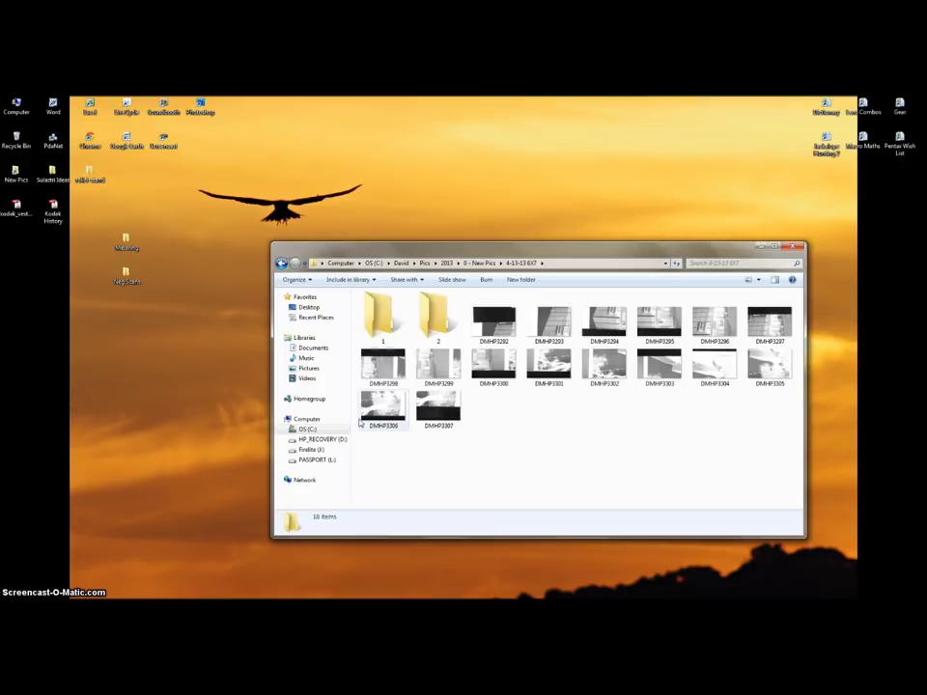
Copy the folder path and move frames DMHP3292–DMHP3300 into folder 1
{"action": "mouse_move", "coordinate": [557, 385]}
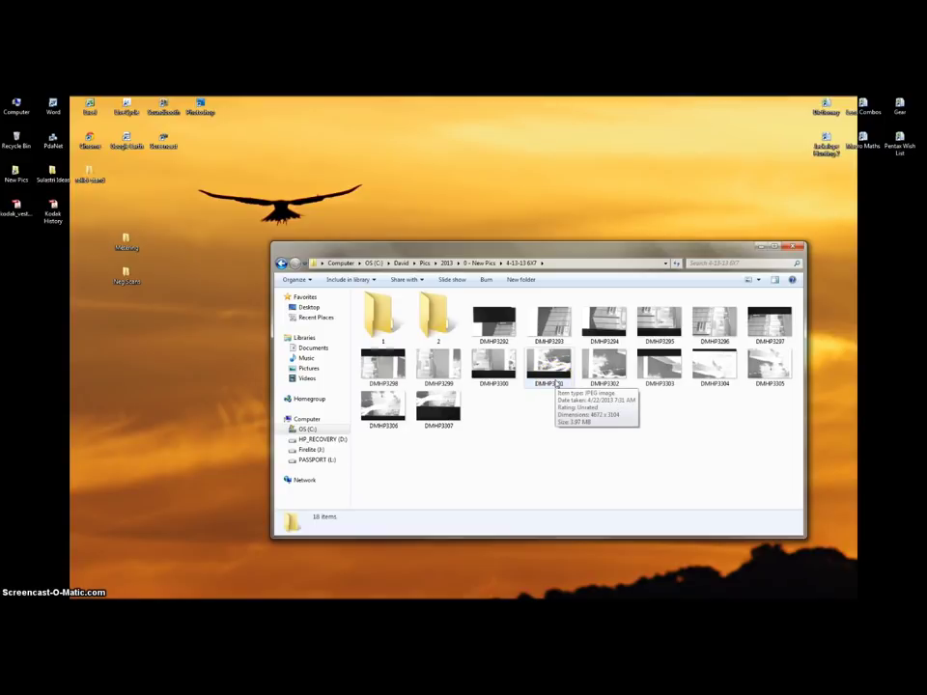
{"action": "left_click", "coordinate": [577, 263]}
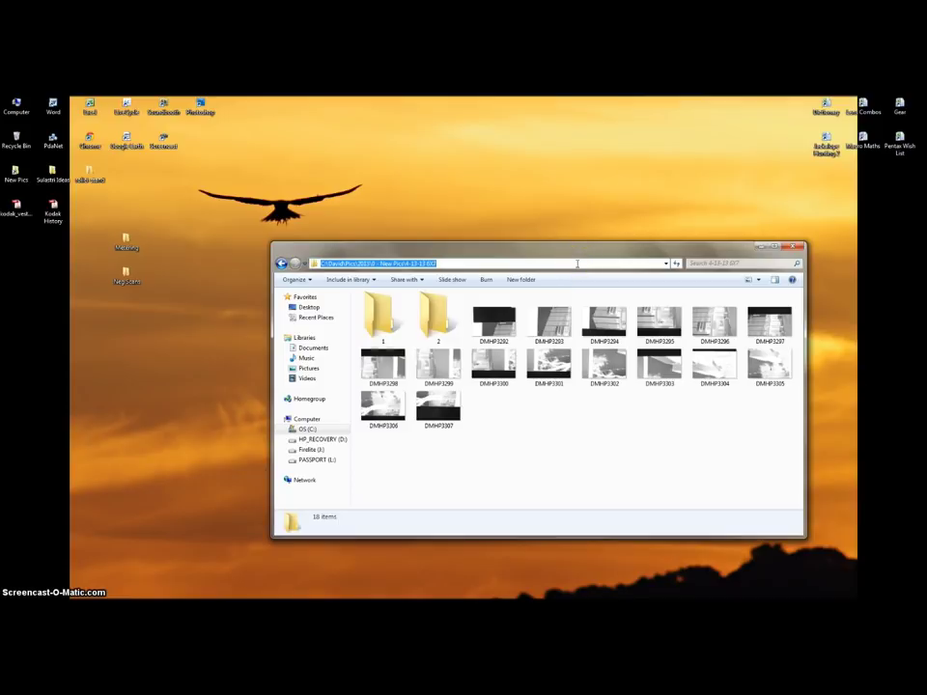
{"action": "left_click", "coordinate": [500, 329]}
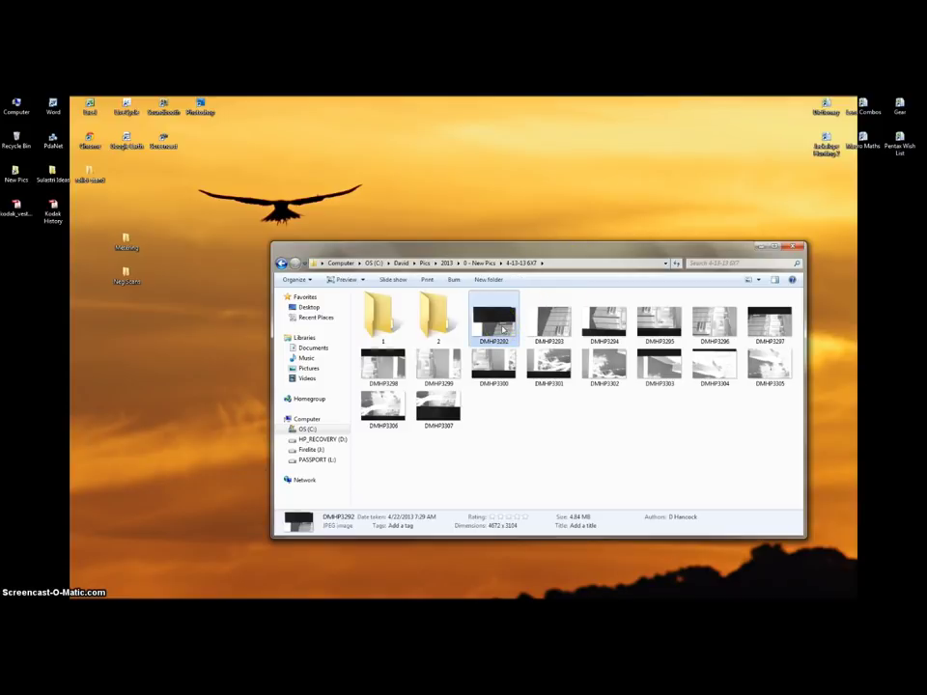
{"action": "left_click_drag", "start_coordinate": [502, 330], "coordinate": [500, 359]}
{"action": "left_click", "coordinate": [500, 359], "text": "shift"}
{"action": "left_click_drag", "start_coordinate": [494, 315], "coordinate": [378, 319]}
Move DMHP3301–DMHP3307 into folder 2, check folder 1, and return to Photoshop
{"action": "left_click", "coordinate": [494, 323]}
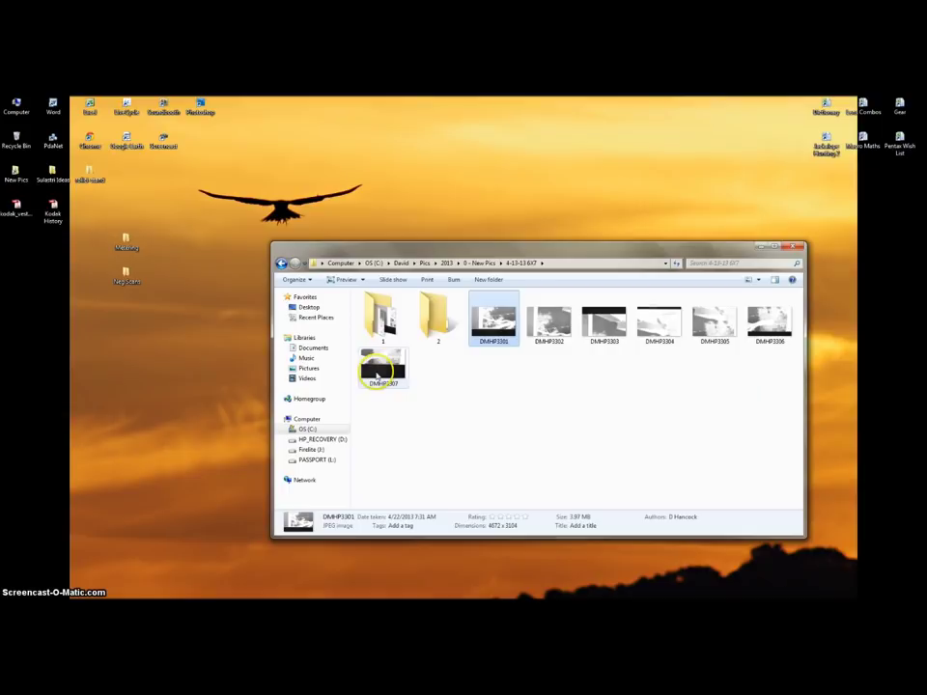
{"action": "left_click", "coordinate": [382, 369], "text": "shift"}
{"action": "left_click_drag", "start_coordinate": [494, 323], "coordinate": [442, 328]}
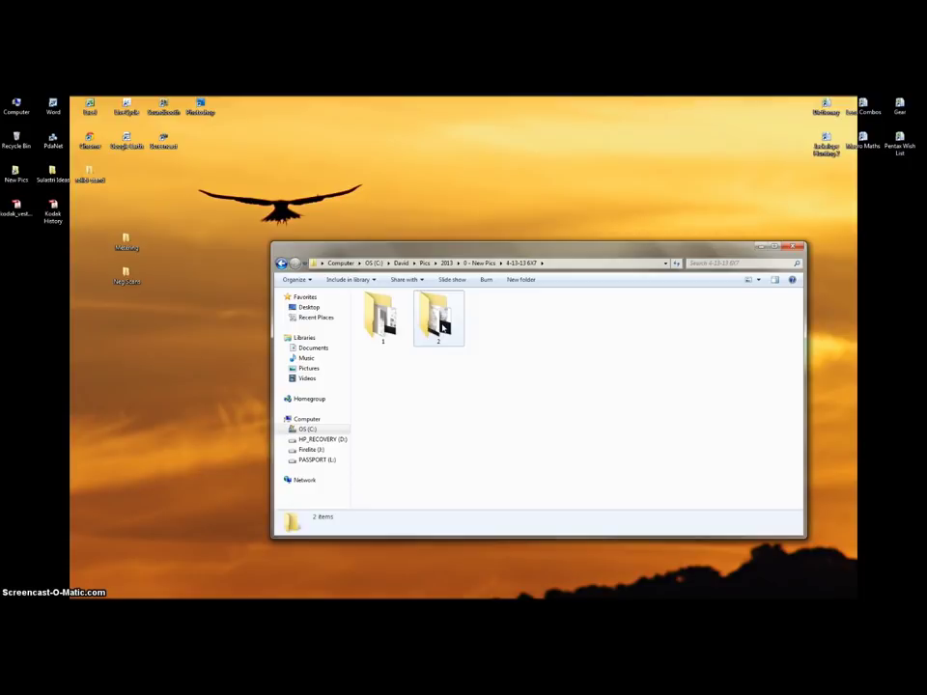
{"action": "double_click", "coordinate": [383, 316]}
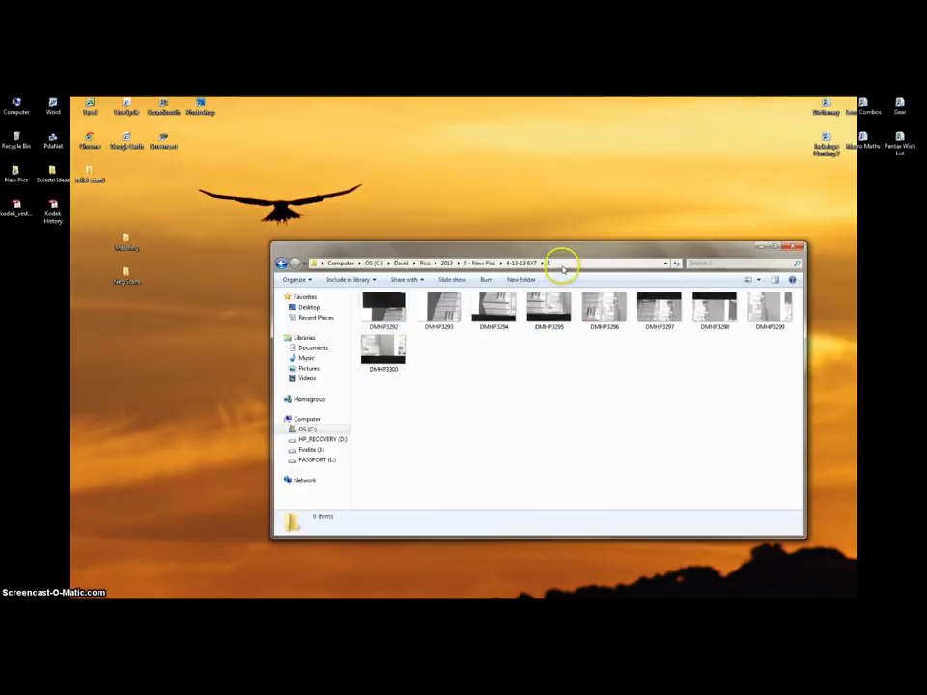
{"action": "key", "text": "alt+Tab"}
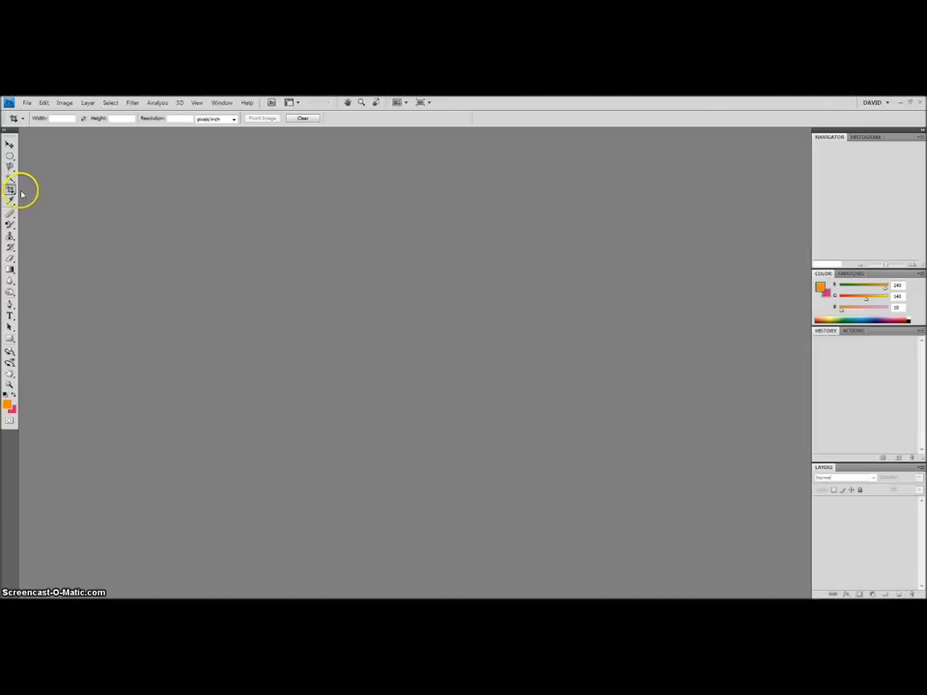
Start a Photomerge panorama using the Collage layout
{"action": "left_click", "coordinate": [28, 102]}
{"action": "mouse_move", "coordinate": [49, 310]}
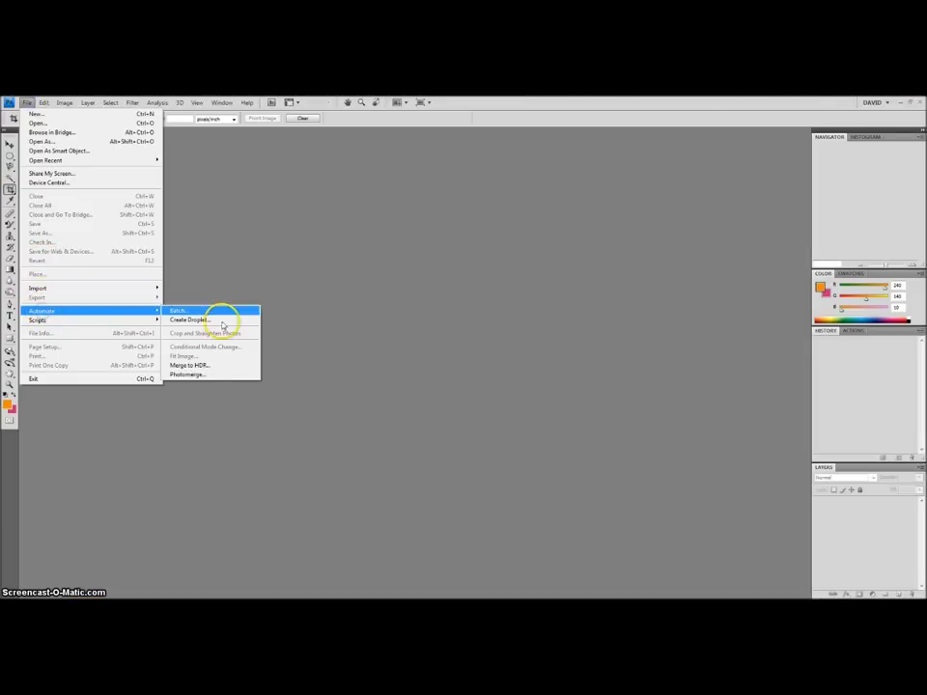
{"action": "left_click", "coordinate": [207, 373]}
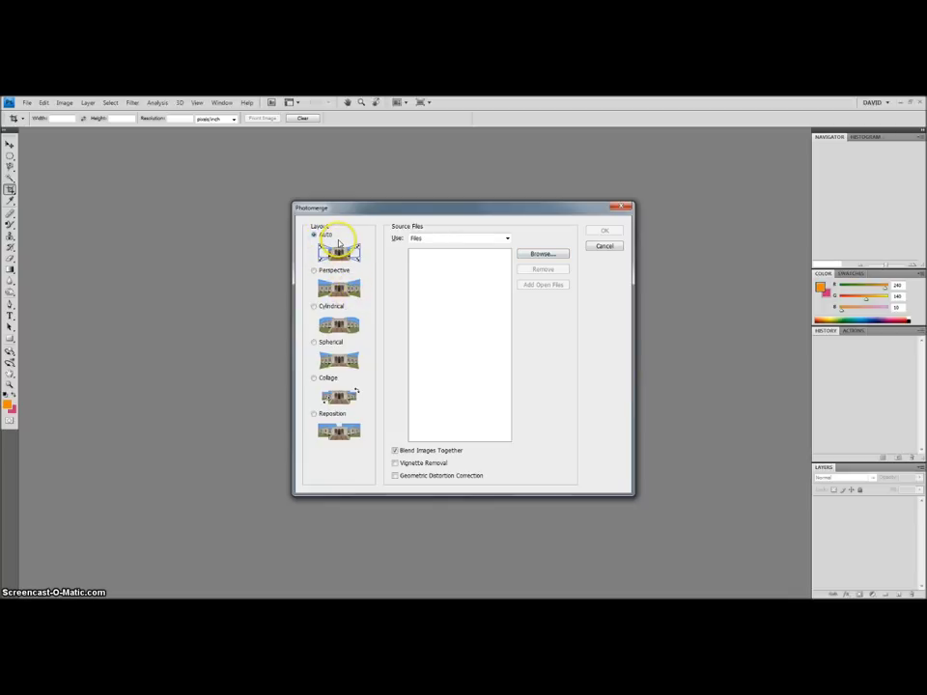
{"action": "left_click", "coordinate": [313, 378]}
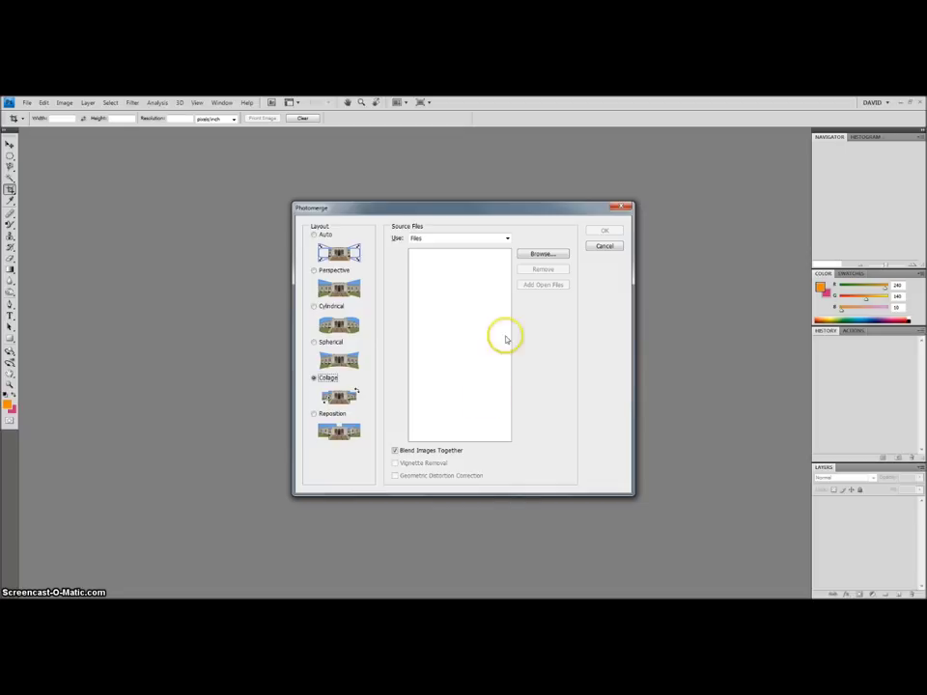
Load all nine frames DMHP3292–DMHP3300 from folder 1 as the Photomerge source files
{"action": "left_click", "coordinate": [546, 254]}
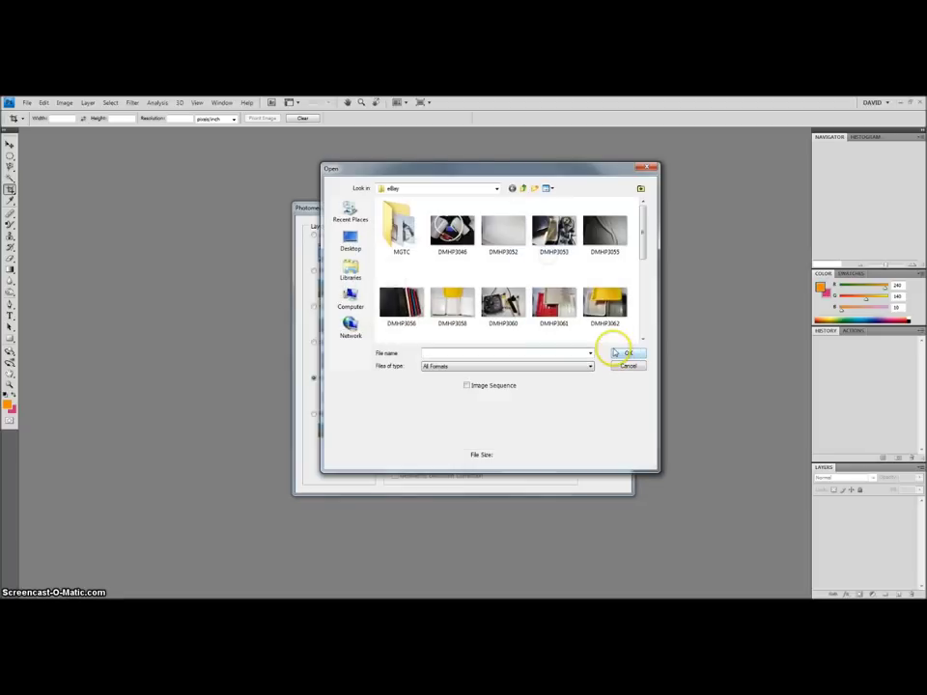
{"action": "type", "text": "C:\\David\\Pics\\2013\\0 - New Pics\\4-13-13 EXT"}
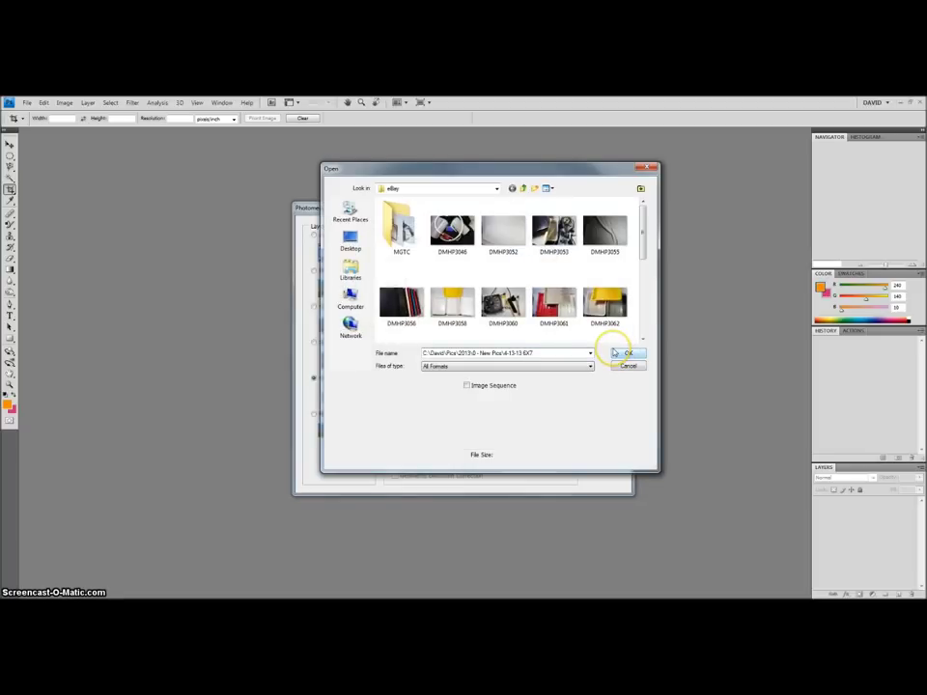
{"action": "left_click", "coordinate": [626, 352]}
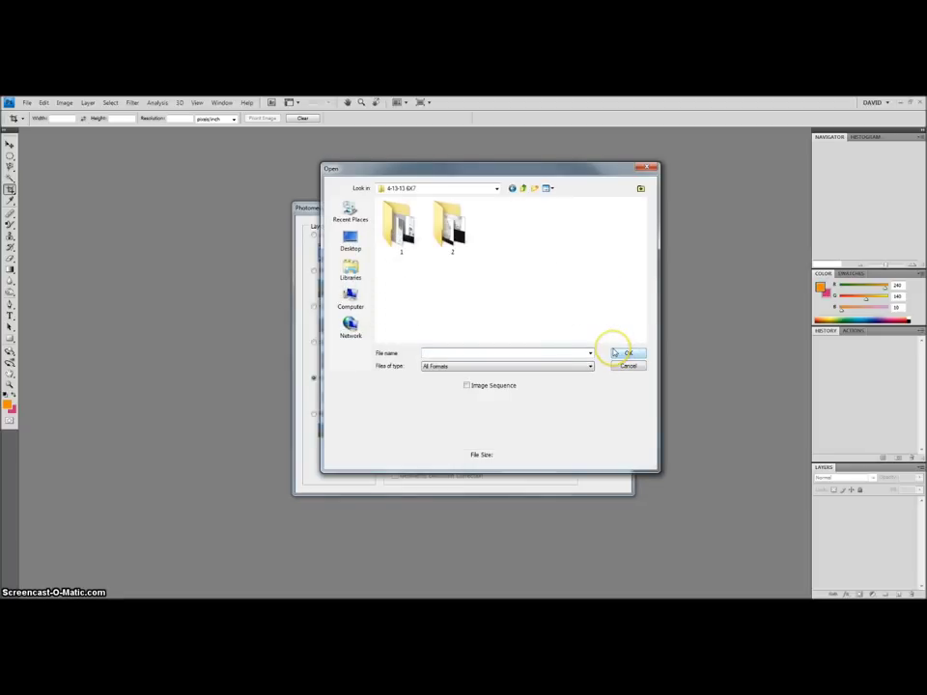
{"action": "double_click", "coordinate": [420, 235]}
{"action": "left_click", "coordinate": [413, 230]}
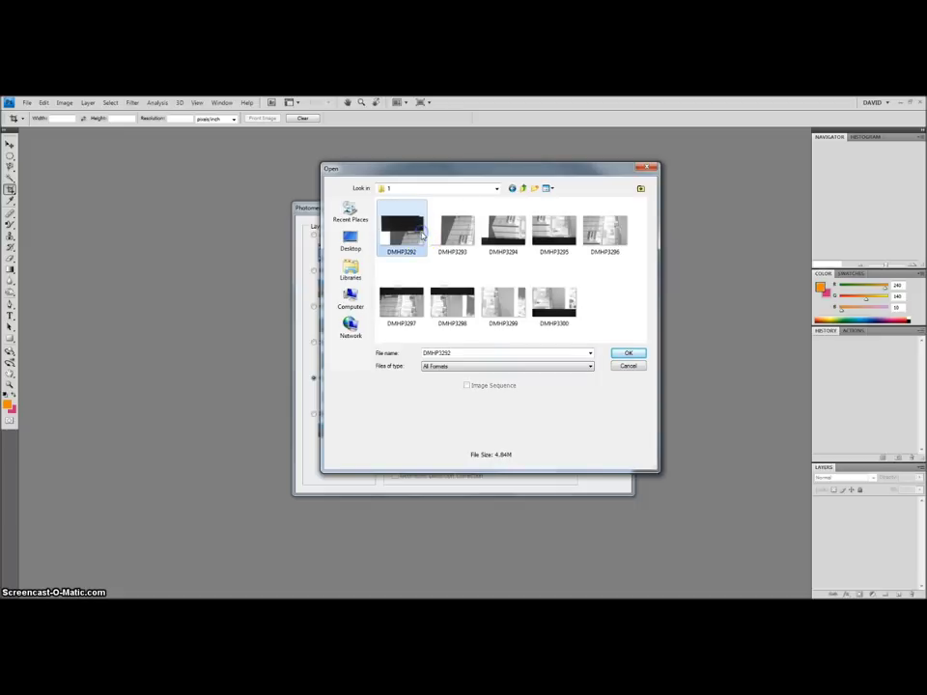
{"action": "key", "text": "ctrl+a"}
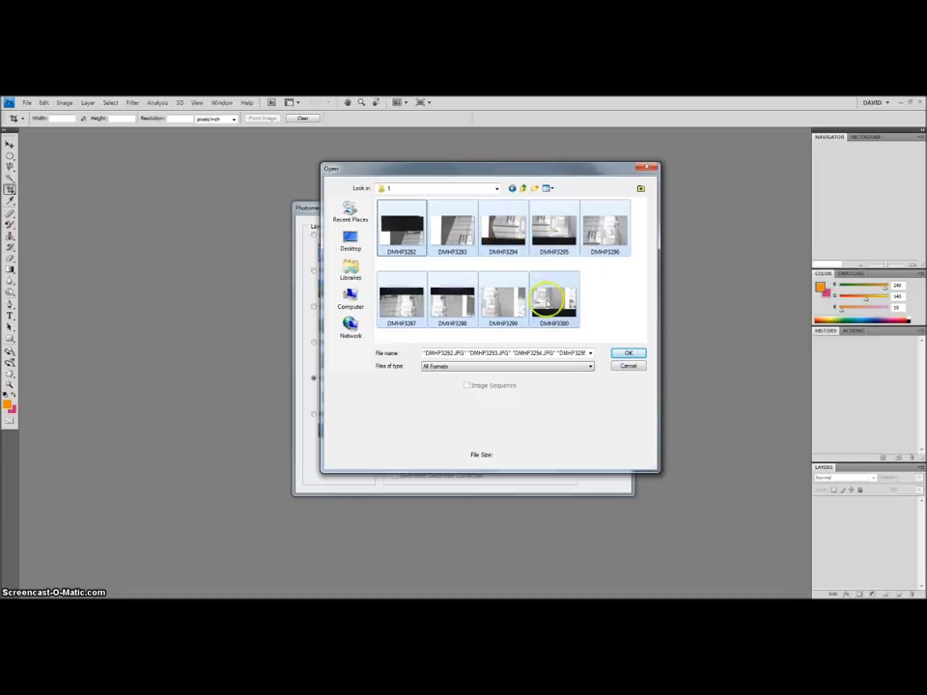
{"action": "left_click", "coordinate": [627, 355]}
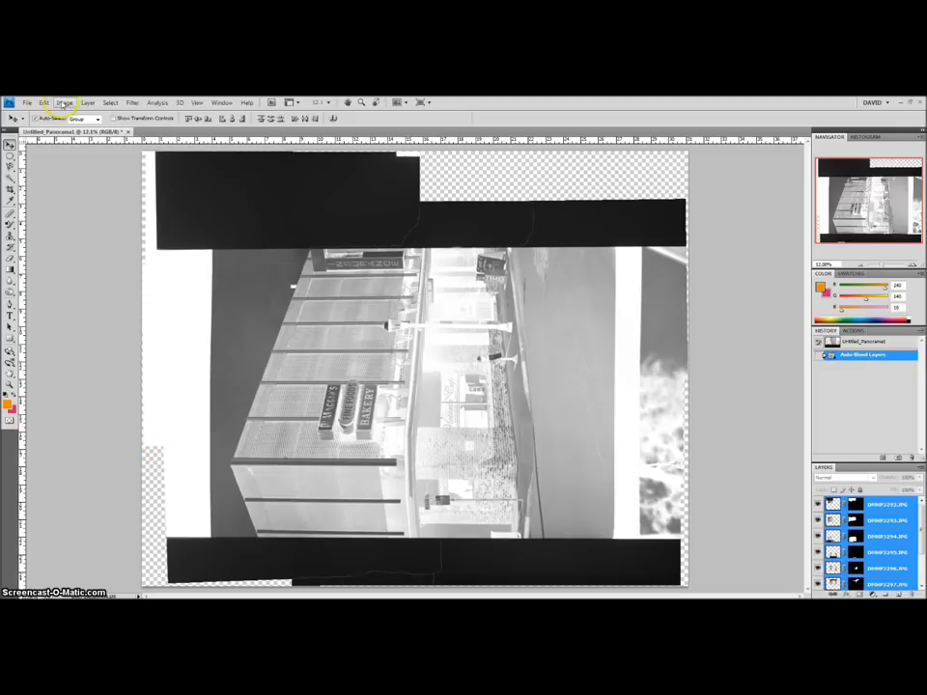
Flatten the panorama layers and rotate the image 90° clockwise upright
{"action": "left_click", "coordinate": [87, 103]}
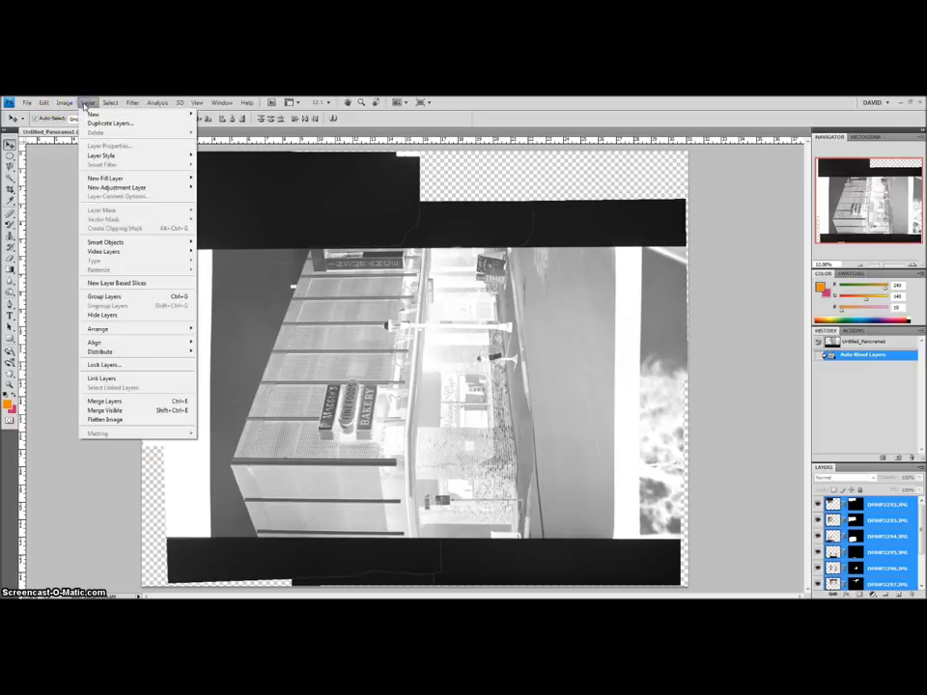
{"action": "left_click", "coordinate": [107, 419]}
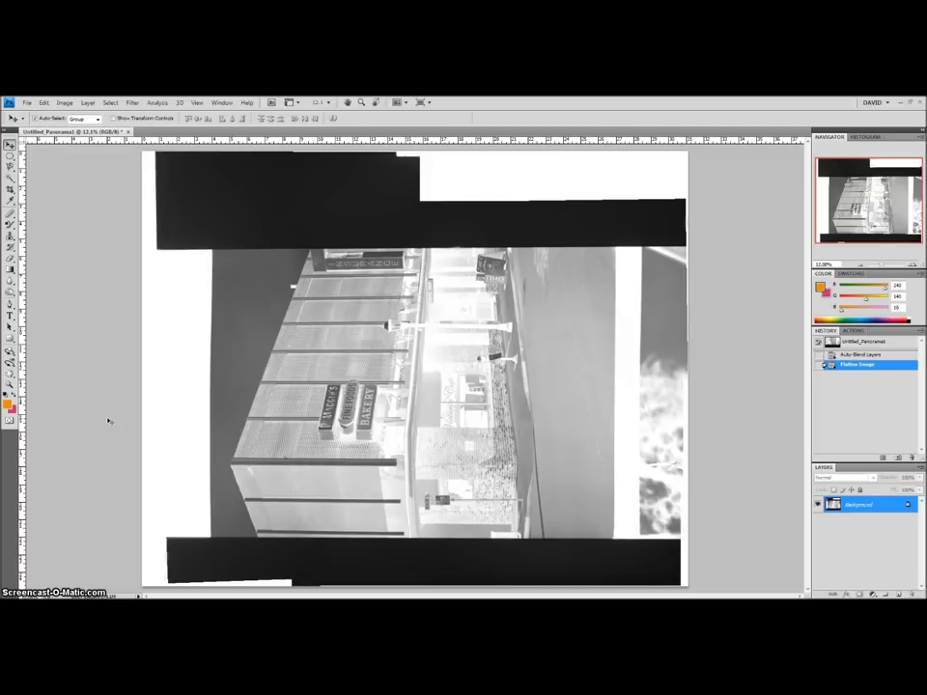
{"action": "key", "text": "ctrl+minus"}
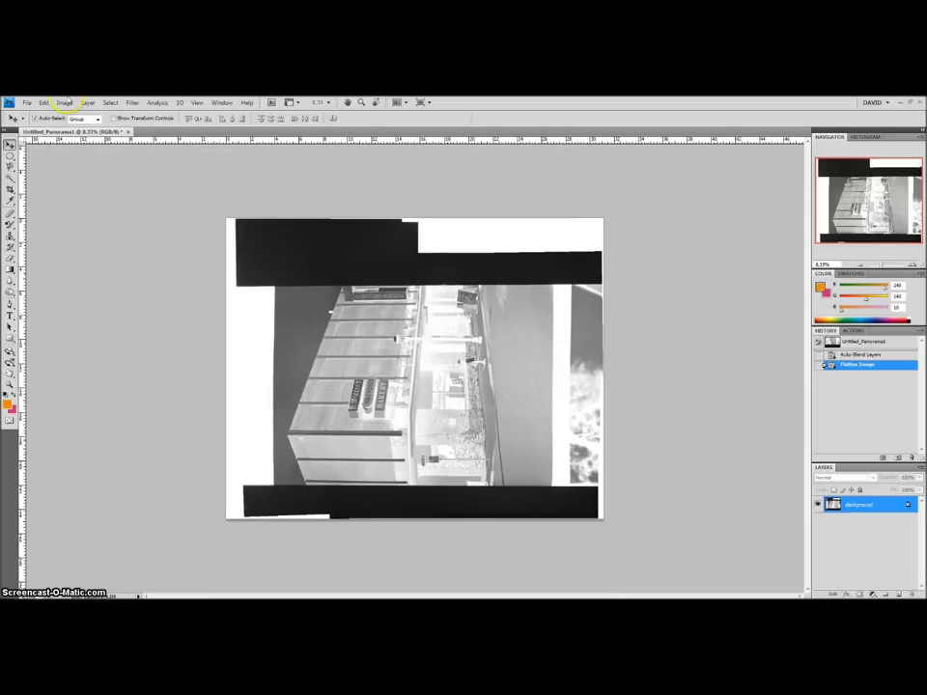
{"action": "left_click", "coordinate": [64, 102]}
{"action": "mouse_move", "coordinate": [85, 192]}
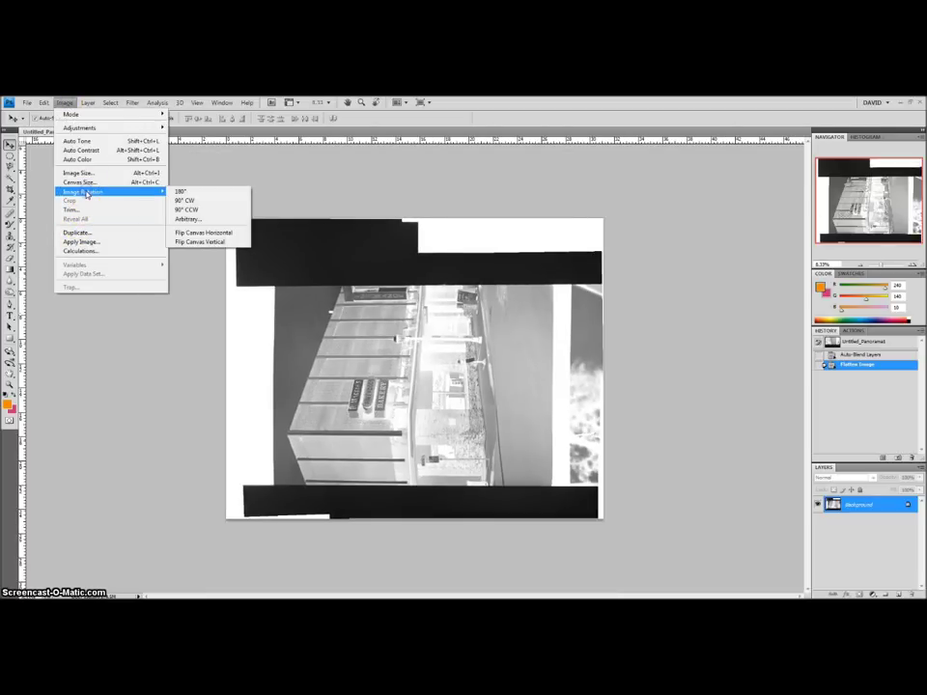
{"action": "left_click", "coordinate": [200, 200]}
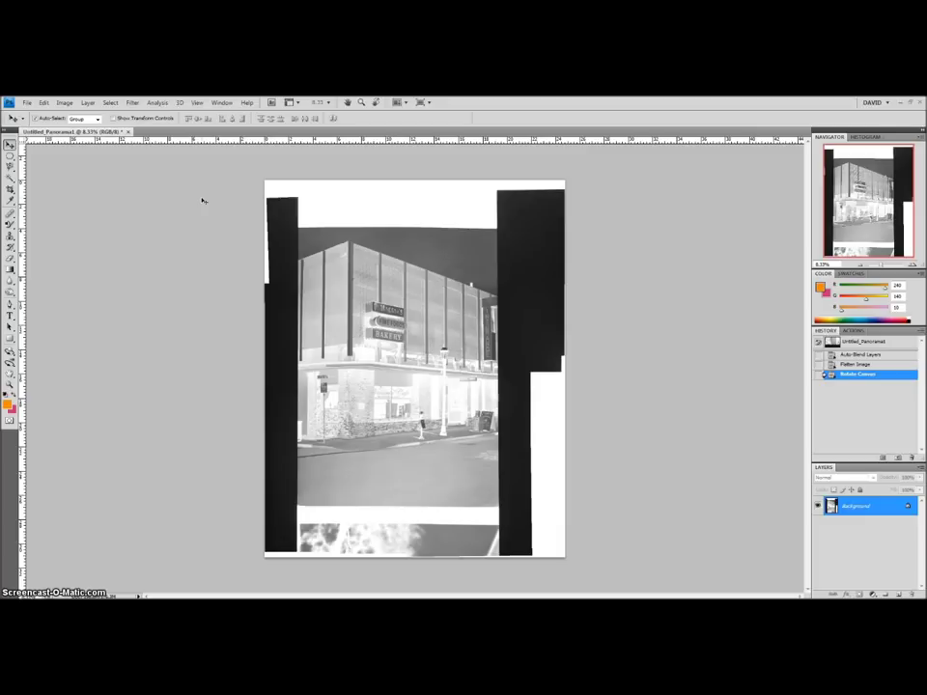
Apply Auto Contrast and compare the histogram before and after the adjustment
{"action": "key", "text": "ctrl+alt+shift+l"}
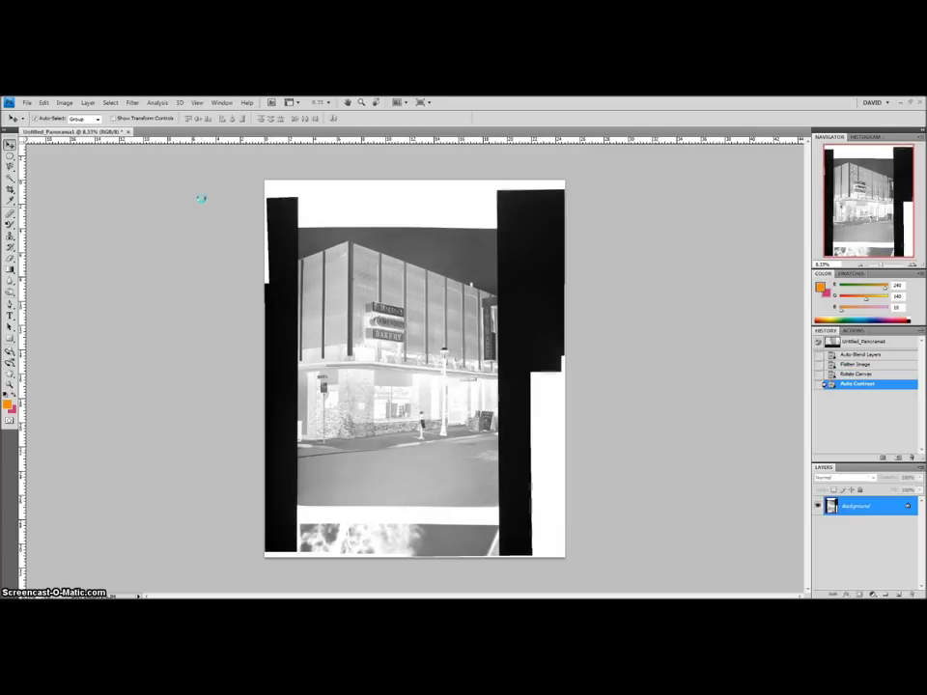
{"action": "left_click", "coordinate": [864, 139]}
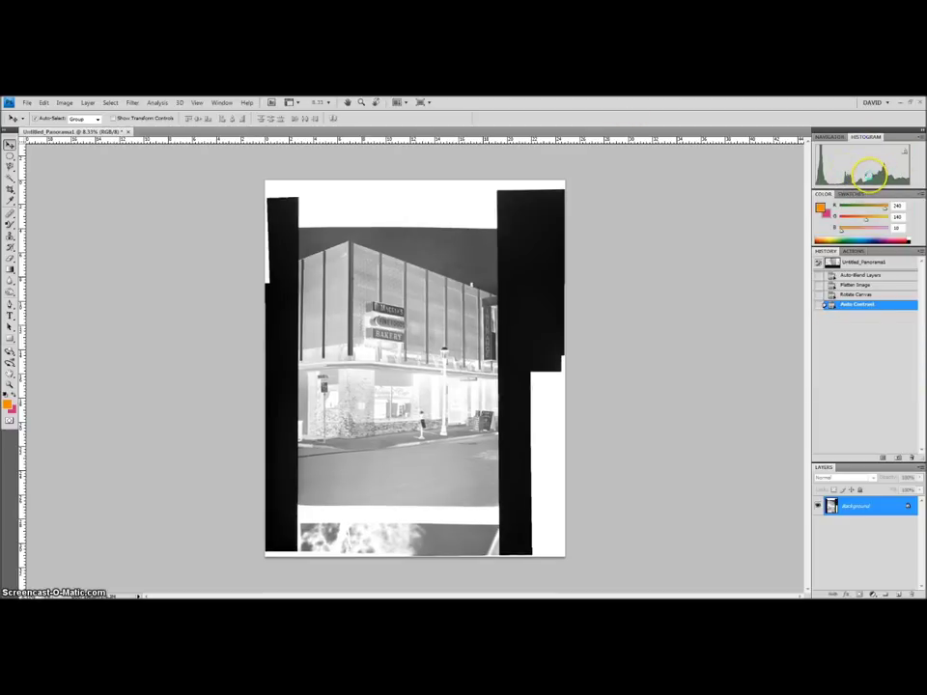
{"action": "key", "text": "ctrl+z"}
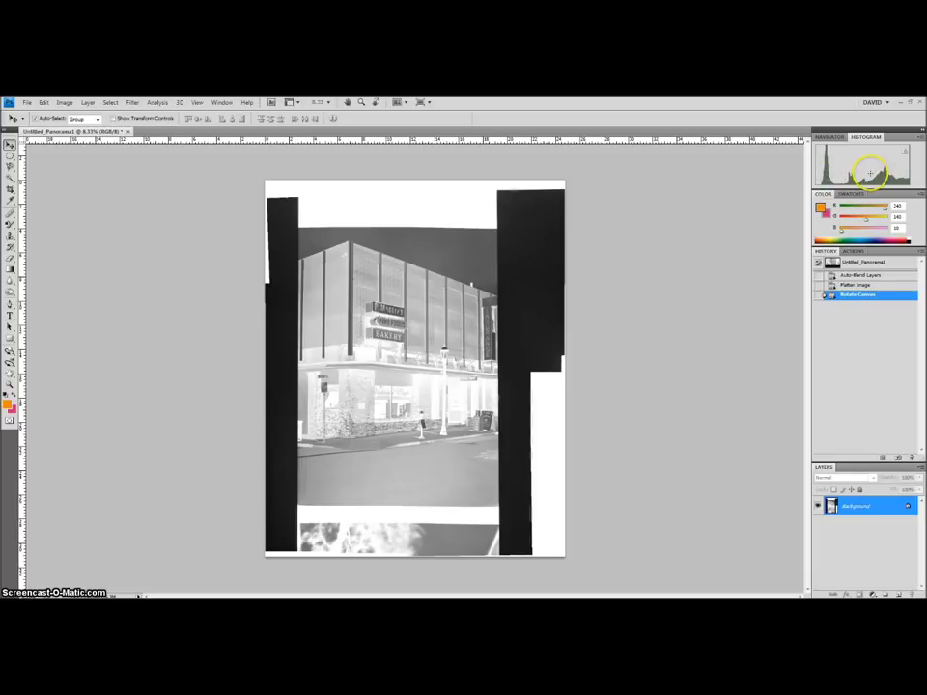
{"action": "key", "text": "ctrl+z"}
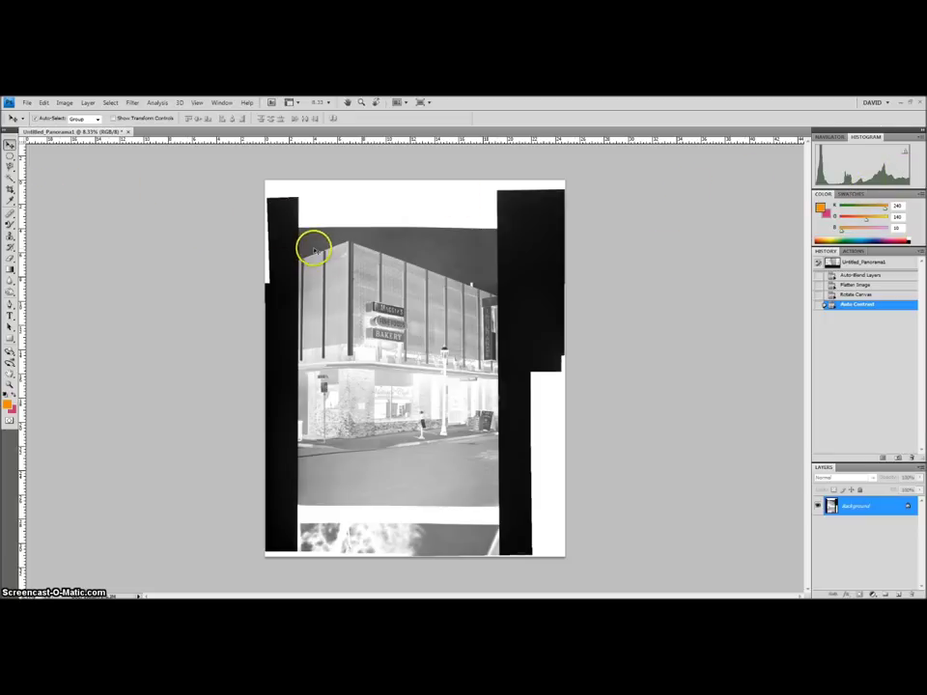
{"action": "left_click", "coordinate": [10, 188]}
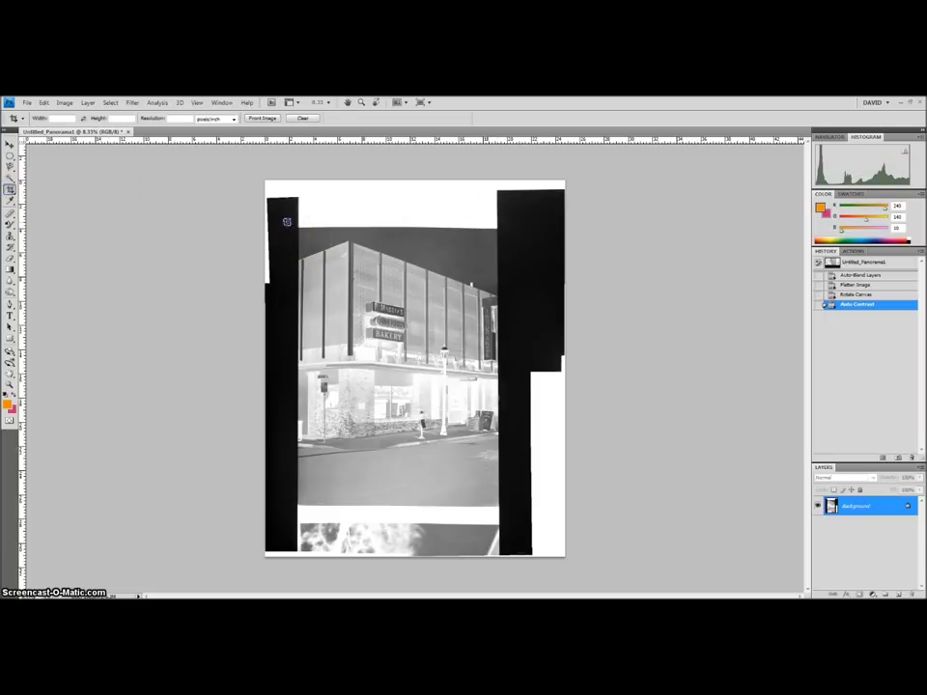
Crop the panorama tightly to the bakery building and invert it into a positive
{"action": "left_click_drag", "start_coordinate": [288, 223], "coordinate": [493, 504]}
{"action": "left_click_drag", "start_coordinate": [284, 365], "coordinate": [299, 368]}
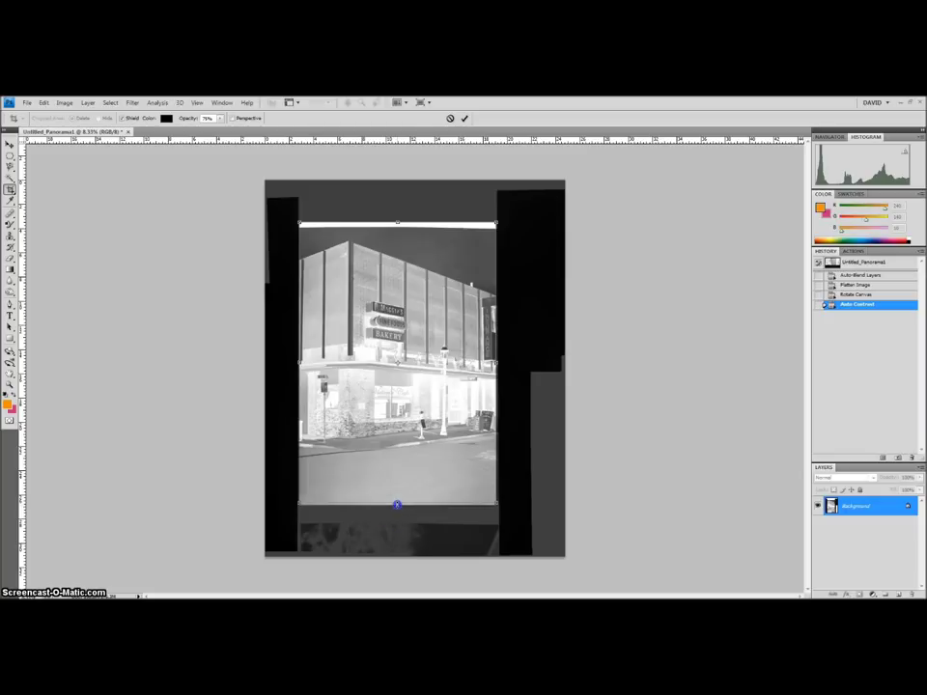
{"action": "left_click_drag", "start_coordinate": [395, 221], "coordinate": [399, 230]}
{"action": "right_click", "coordinate": [387, 257]}
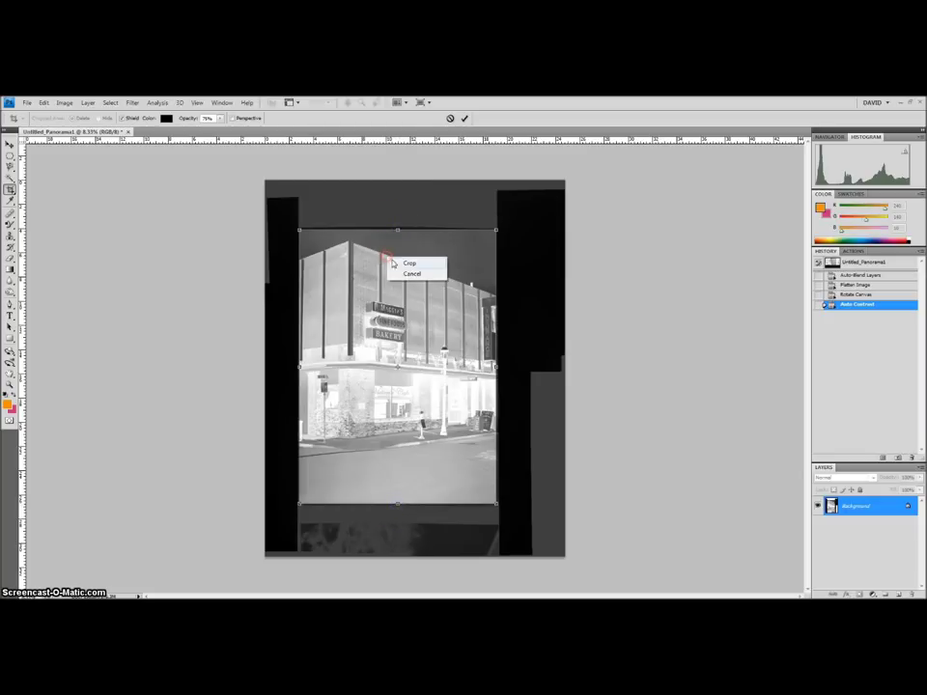
{"action": "left_click", "coordinate": [408, 266]}
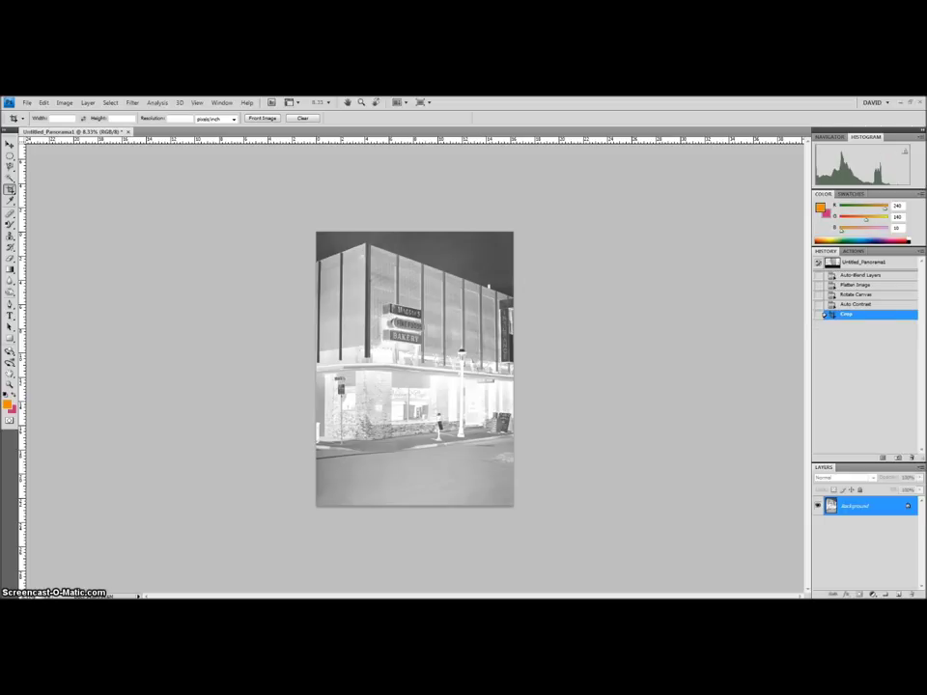
{"action": "key", "text": "ctrl+i"}
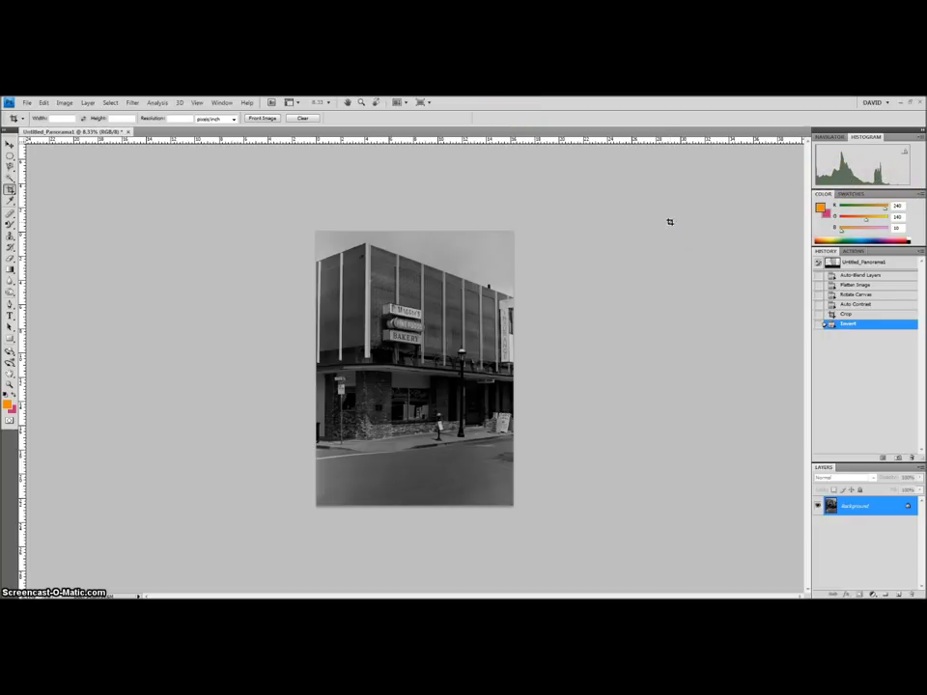
Apply Auto Contrast to the inverted panorama and pick the Move tool
{"action": "key", "text": "ctrl+shift+alt+l"}
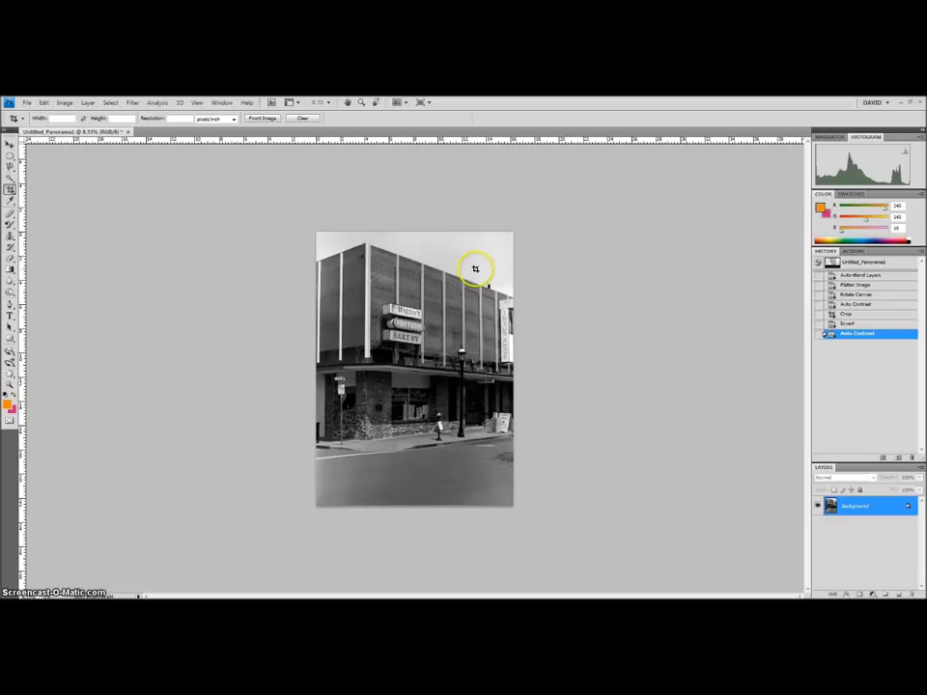
{"action": "left_click", "coordinate": [10, 144]}
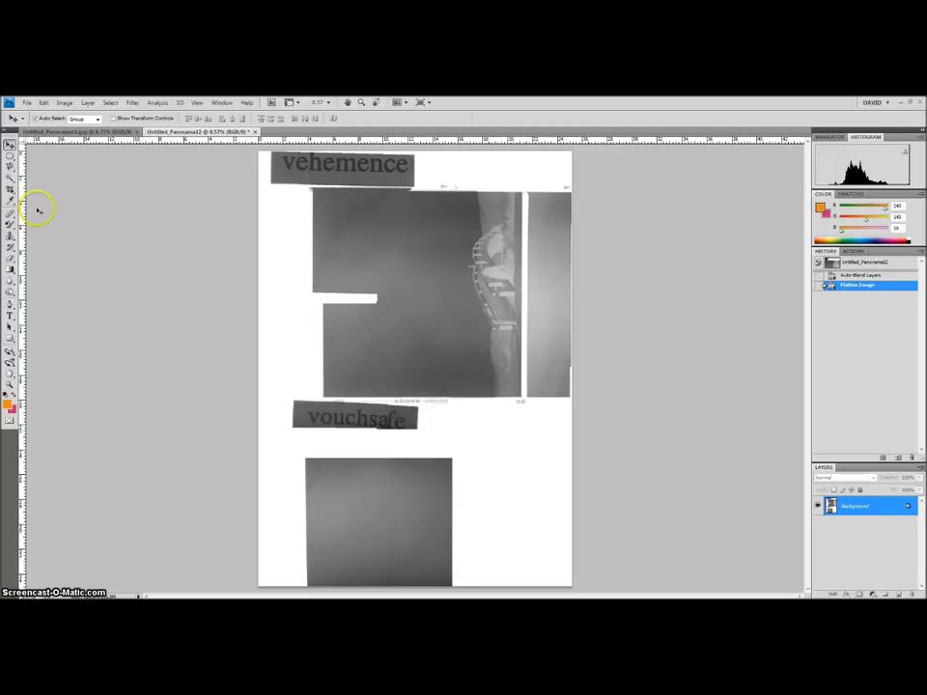
Copy a grey rectangle from the lower frame to a new layer and move it into the notch
{"action": "left_click", "coordinate": [11, 189]}
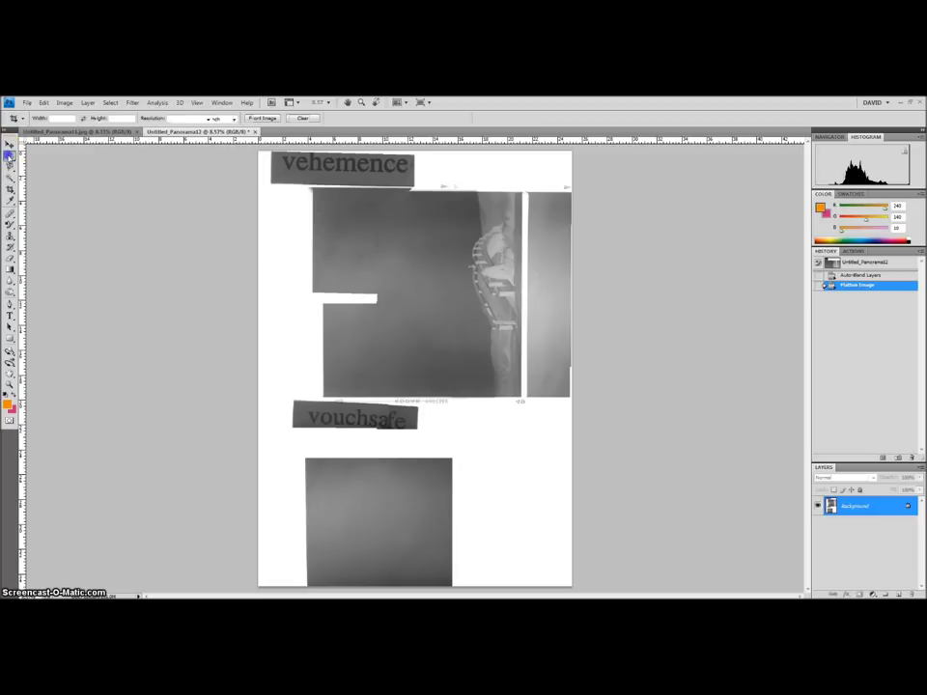
{"action": "left_click", "coordinate": [10, 155]}
{"action": "left_click", "coordinate": [68, 153]}
{"action": "left_click_drag", "start_coordinate": [290, 500], "coordinate": [404, 551]}
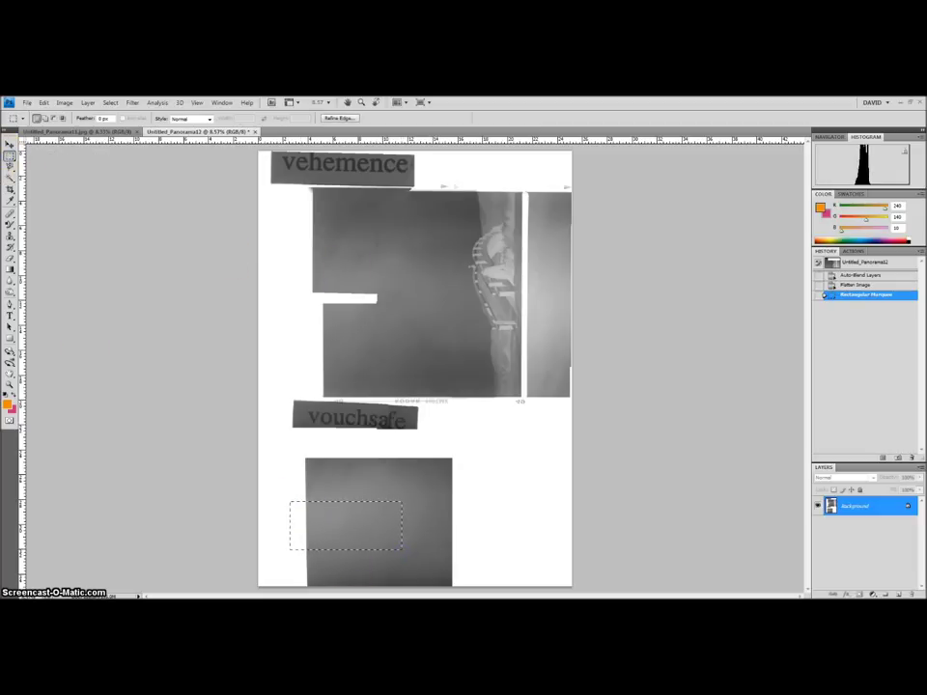
{"action": "left_click", "coordinate": [9, 145]}
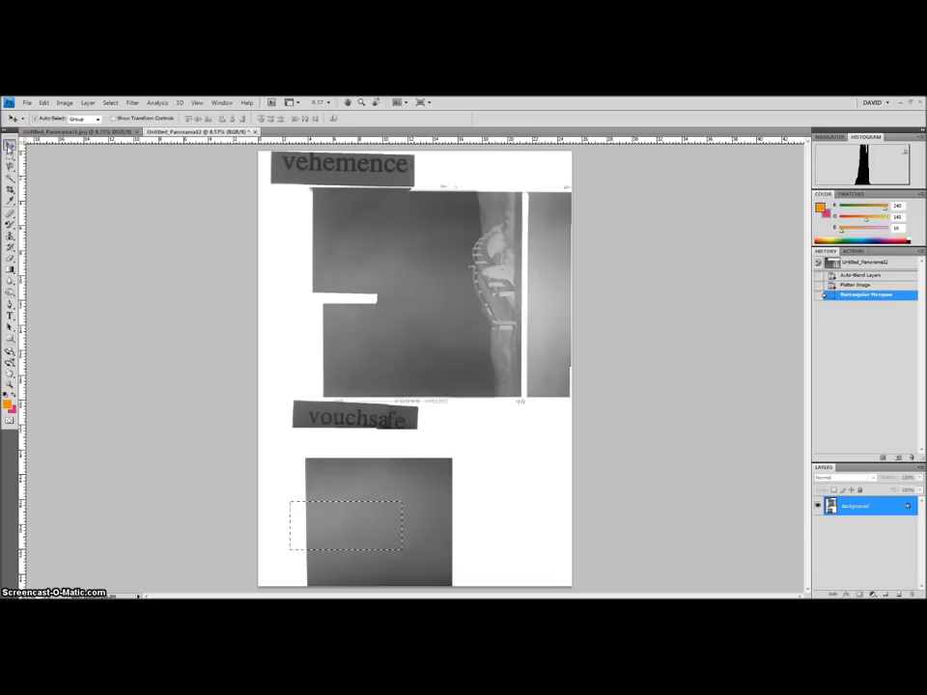
{"action": "key", "text": "ctrl+j"}
{"action": "left_click_drag", "start_coordinate": [344, 532], "coordinate": [334, 307]}
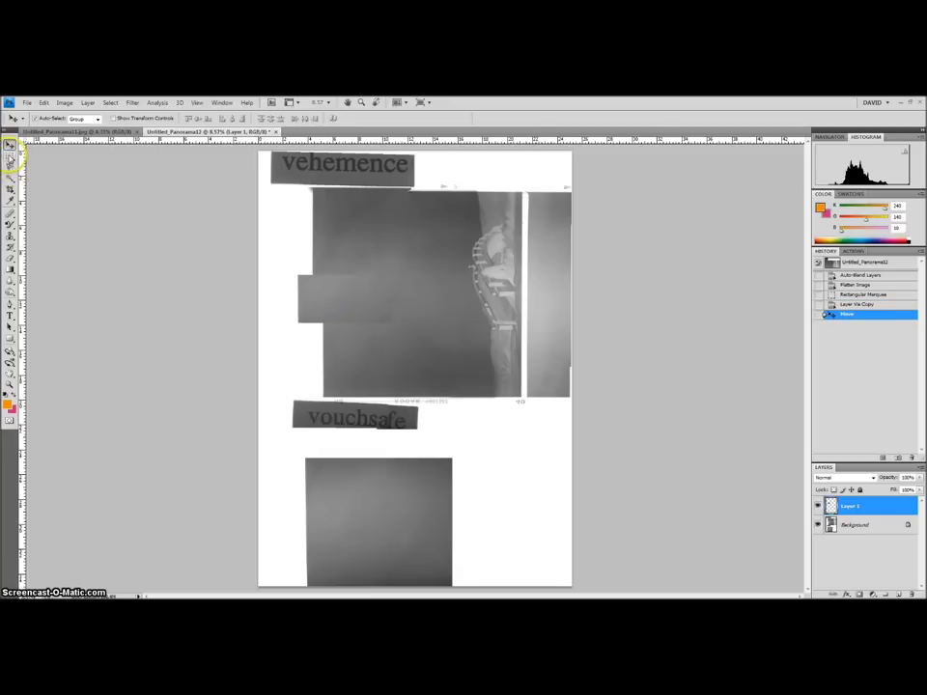
Duplicate the Background layer and place the copy above Layer 1
{"action": "left_click_drag", "start_coordinate": [848, 507], "coordinate": [853, 516]}
{"action": "left_click", "coordinate": [857, 526]}
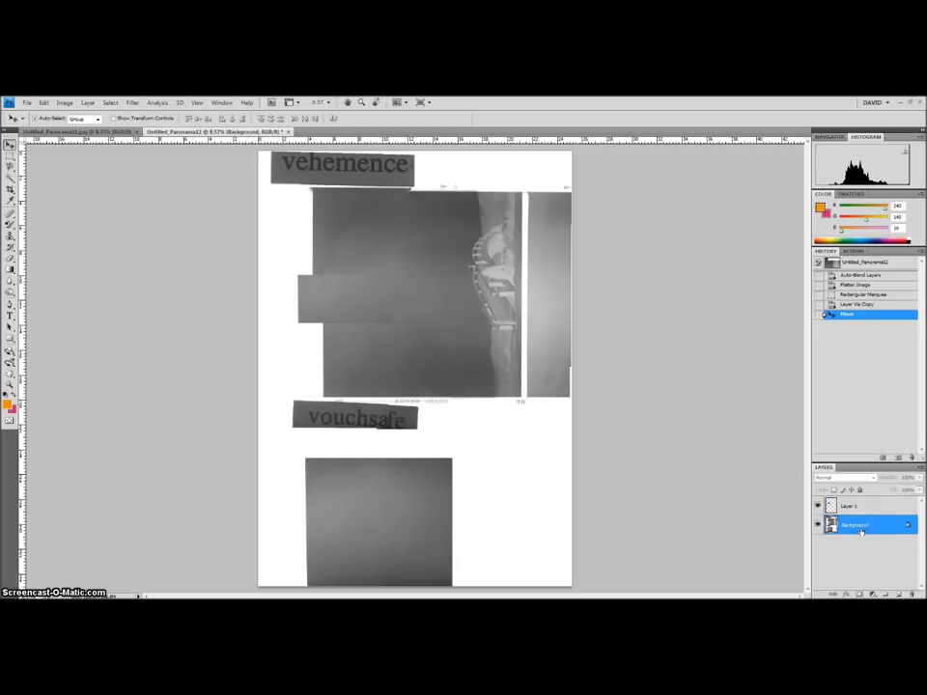
{"action": "key", "text": "ctrl+j"}
{"action": "mouse_move", "coordinate": [859, 524]}
{"action": "left_mouse_down"}
{"action": "mouse_move", "coordinate": [855, 509]}
{"action": "mouse_move", "coordinate": [848, 517]}
{"action": "mouse_move", "coordinate": [858, 491]}
{"action": "mouse_move", "coordinate": [849, 502]}
{"action": "mouse_move", "coordinate": [862, 529]}
{"action": "left_mouse_up"}
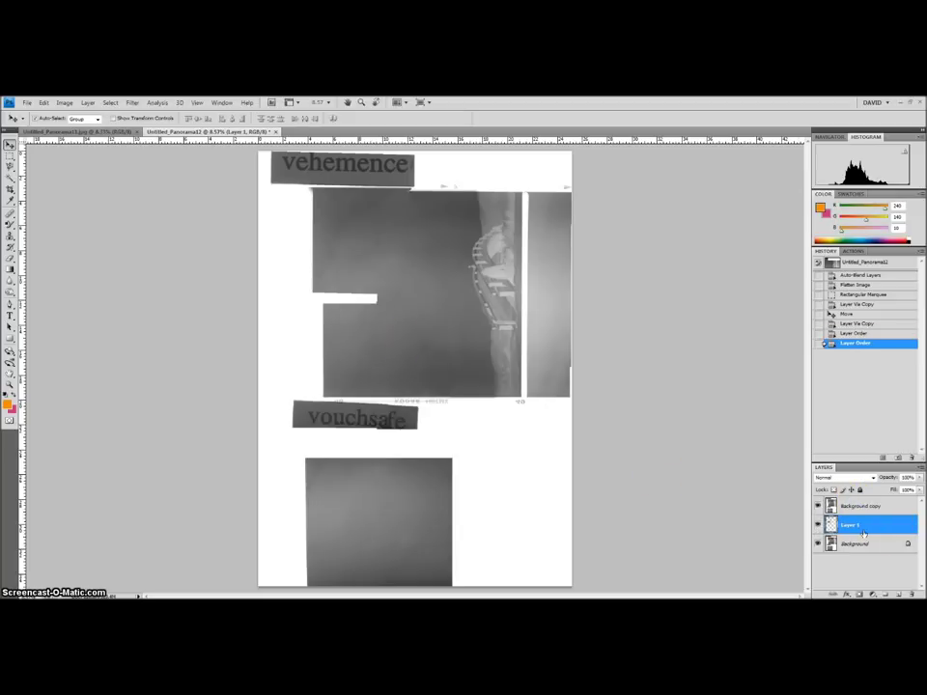
Magic Wand the white areas of the Background copy, delete them, and deselect
{"action": "left_click", "coordinate": [9, 178]}
{"action": "left_click", "coordinate": [296, 273]}
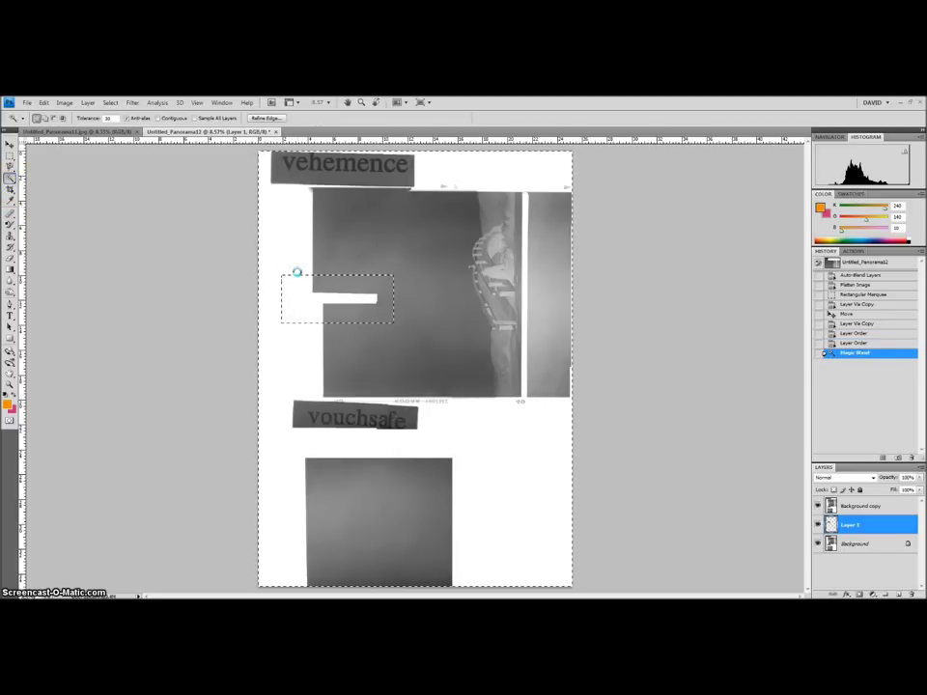
{"action": "left_click", "coordinate": [859, 506]}
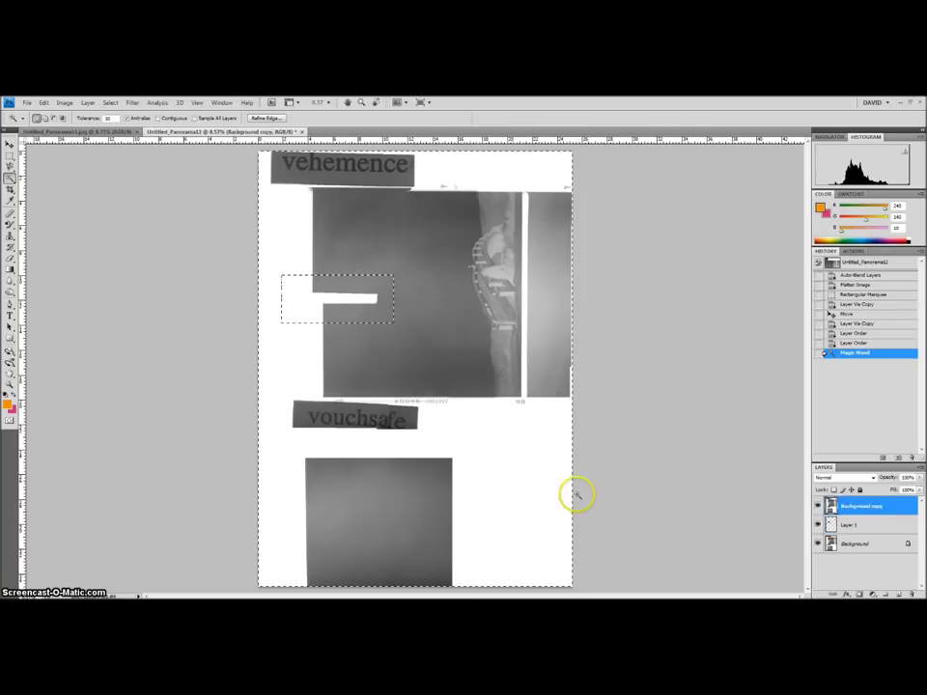
{"action": "left_click_drag", "start_coordinate": [576, 492], "coordinate": [491, 460]}
{"action": "key", "text": "ctrl+d"}
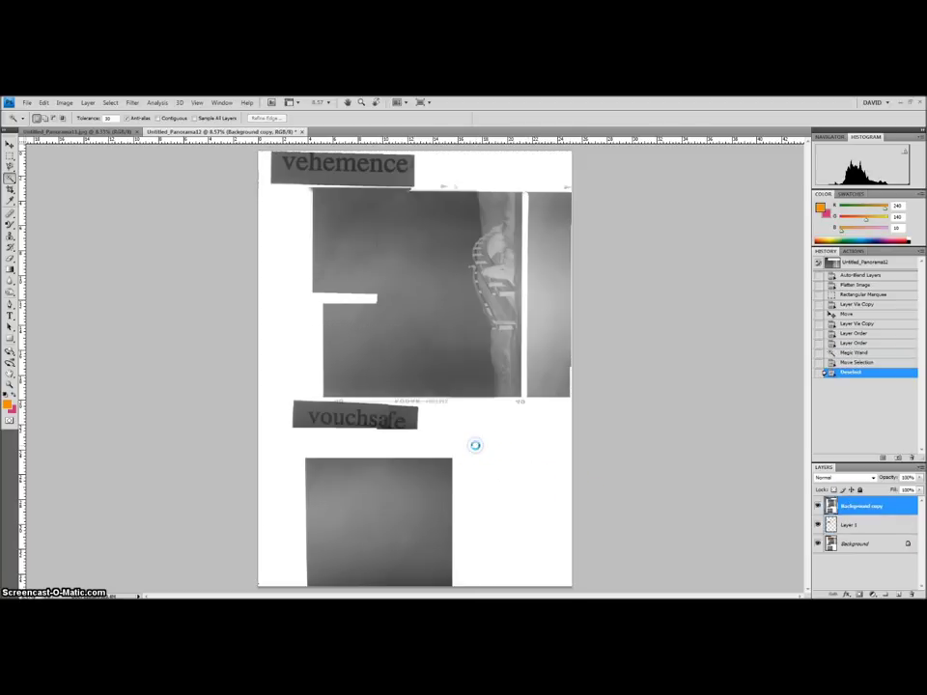
{"action": "left_click", "coordinate": [467, 441]}
{"action": "key", "text": "Delete"}
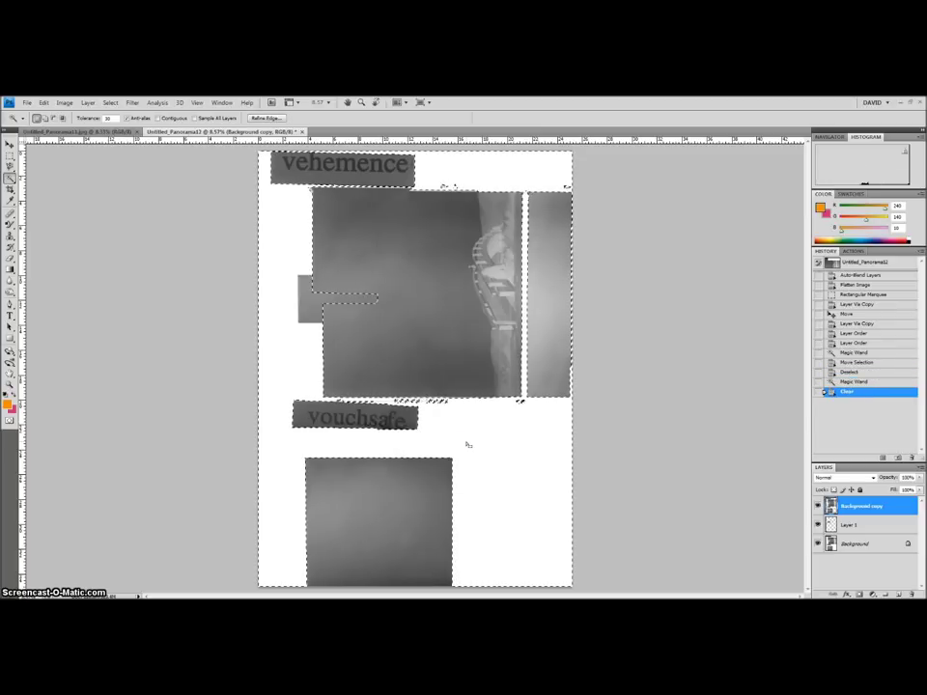
{"action": "right_click", "coordinate": [466, 442]}
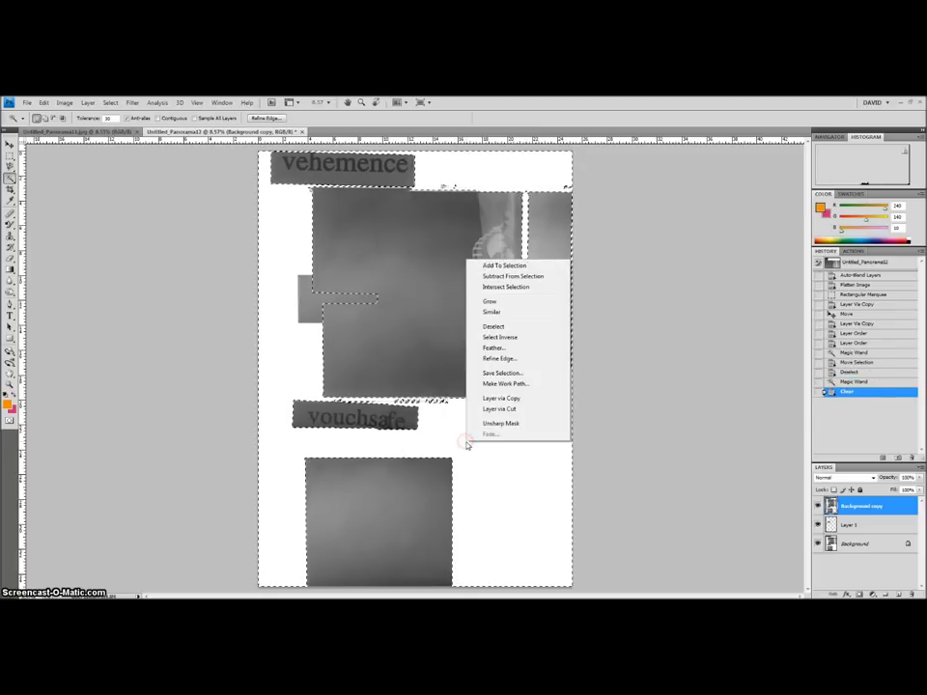
{"action": "left_click", "coordinate": [493, 326]}
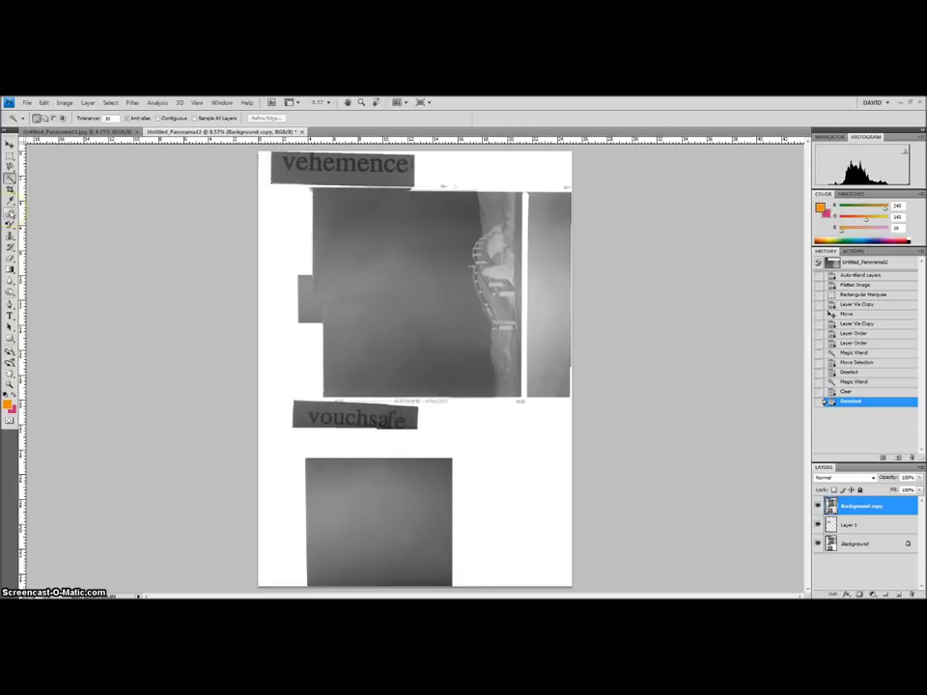
{"action": "left_click", "coordinate": [87, 103]}
Set up a large soft Eraser brush and begin softening the patch edges
{"action": "left_click", "coordinate": [47, 198]}
{"action": "left_click", "coordinate": [12, 257]}
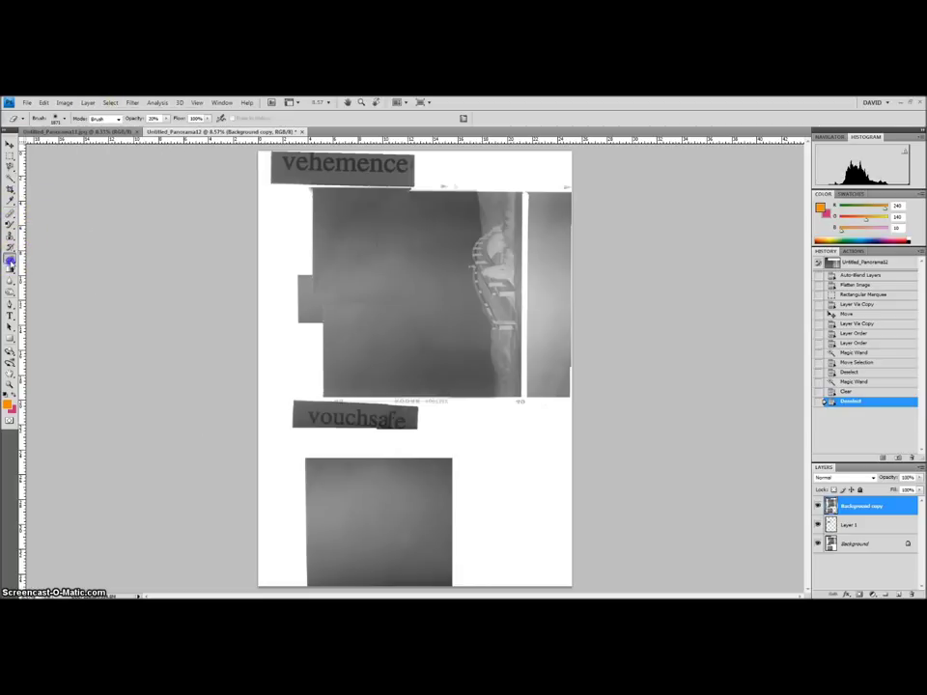
{"action": "left_click", "coordinate": [64, 119]}
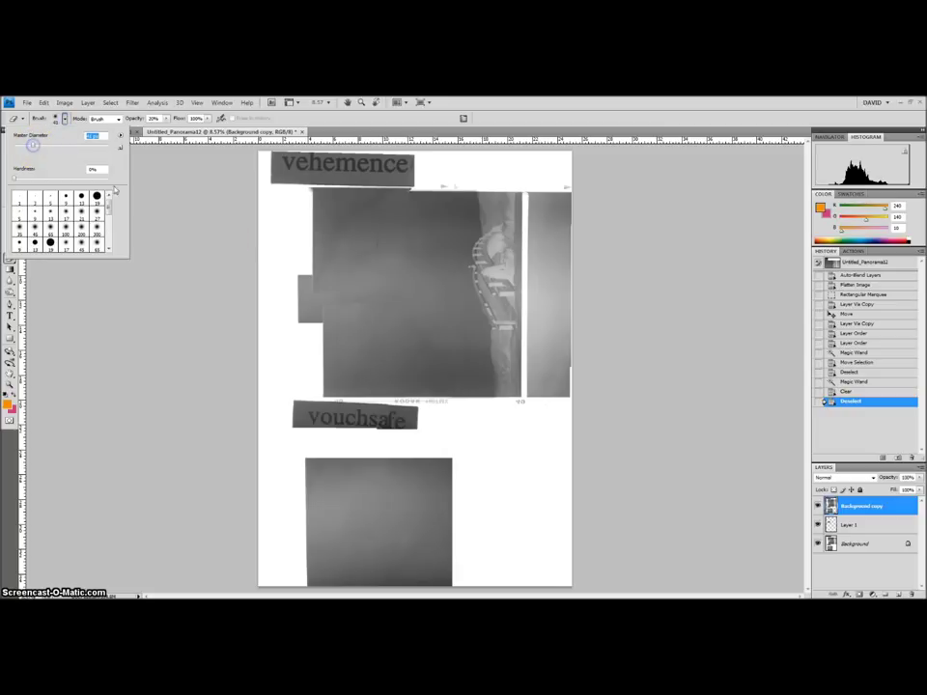
{"action": "left_click_drag", "start_coordinate": [84, 143], "coordinate": [80, 144]}
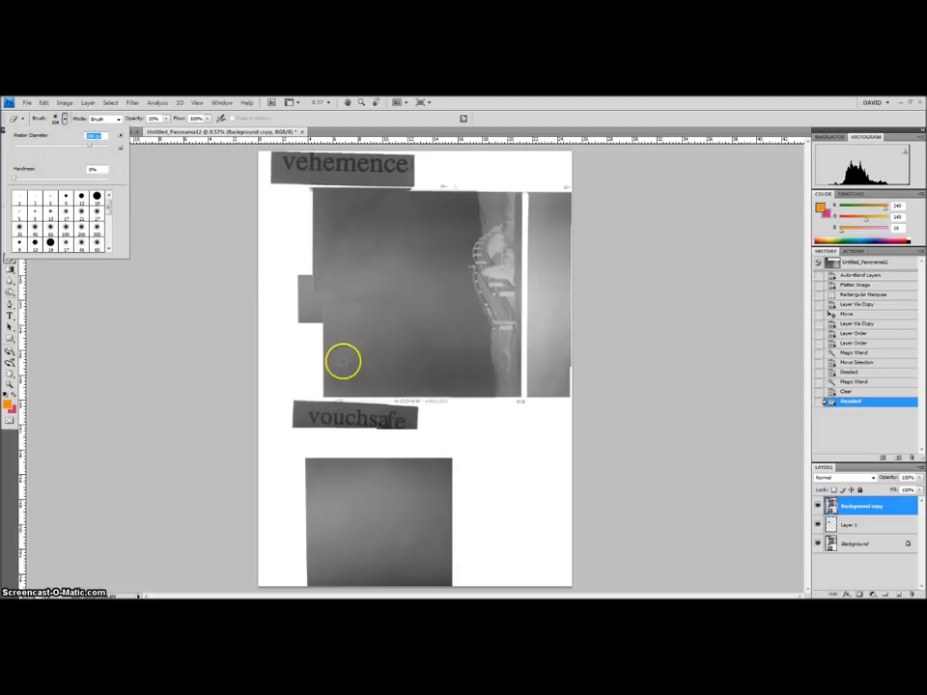
{"action": "left_click", "coordinate": [321, 294]}
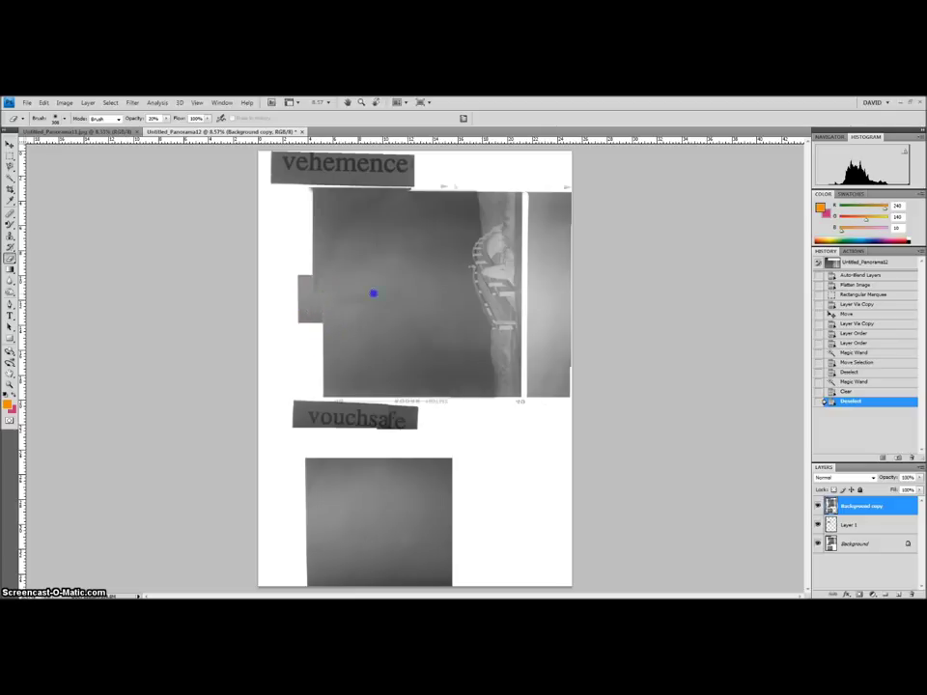
{"action": "left_click", "coordinate": [374, 292]}
{"action": "left_click", "coordinate": [374, 292]}
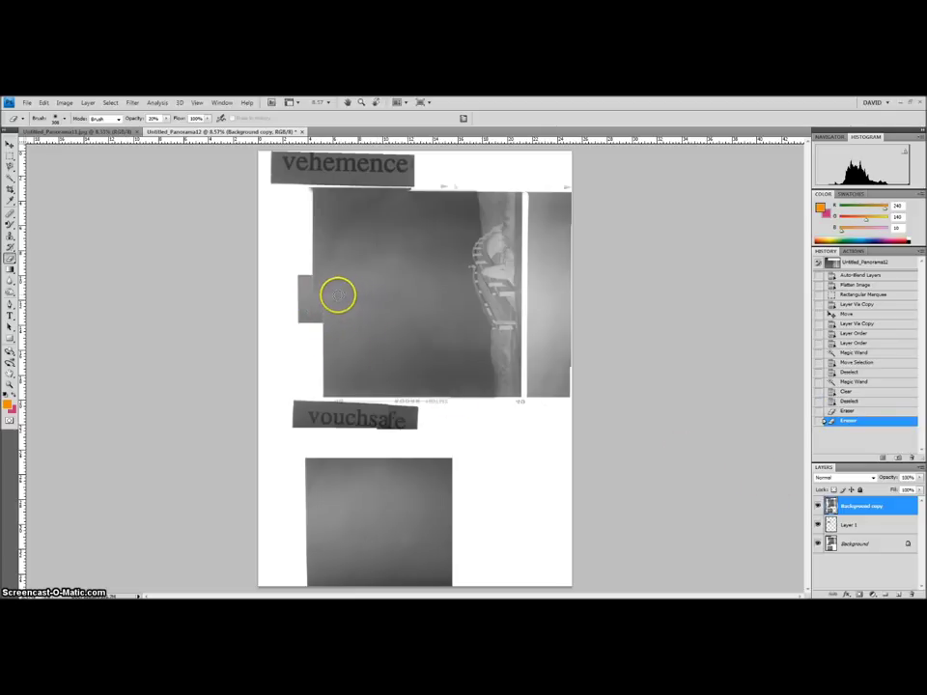
{"action": "left_click", "coordinate": [320, 292]}
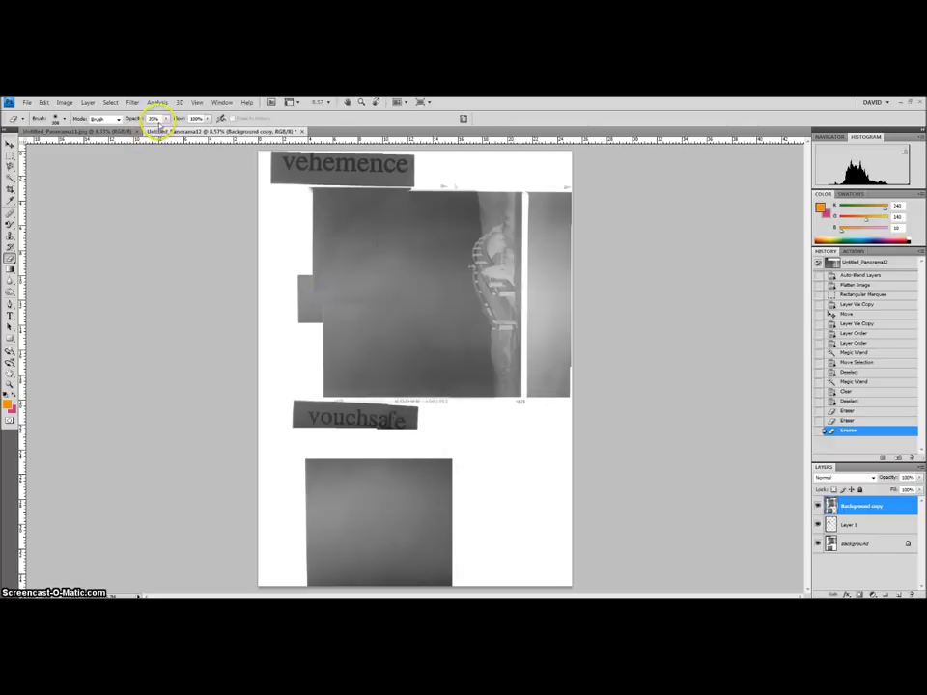
Erase around the grey patch at 85% opacity to blend it into the surroundings
{"action": "left_click_drag", "start_coordinate": [157, 123], "coordinate": [89, 118]}
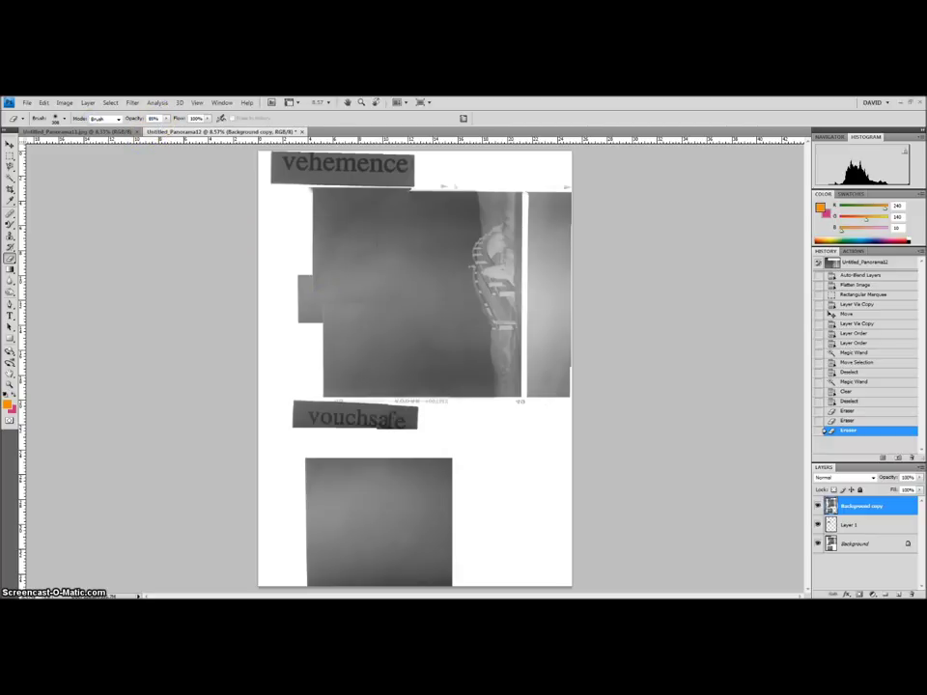
{"action": "left_click", "coordinate": [311, 282]}
{"action": "left_click", "coordinate": [375, 288]}
{"action": "left_click", "coordinate": [372, 304]}
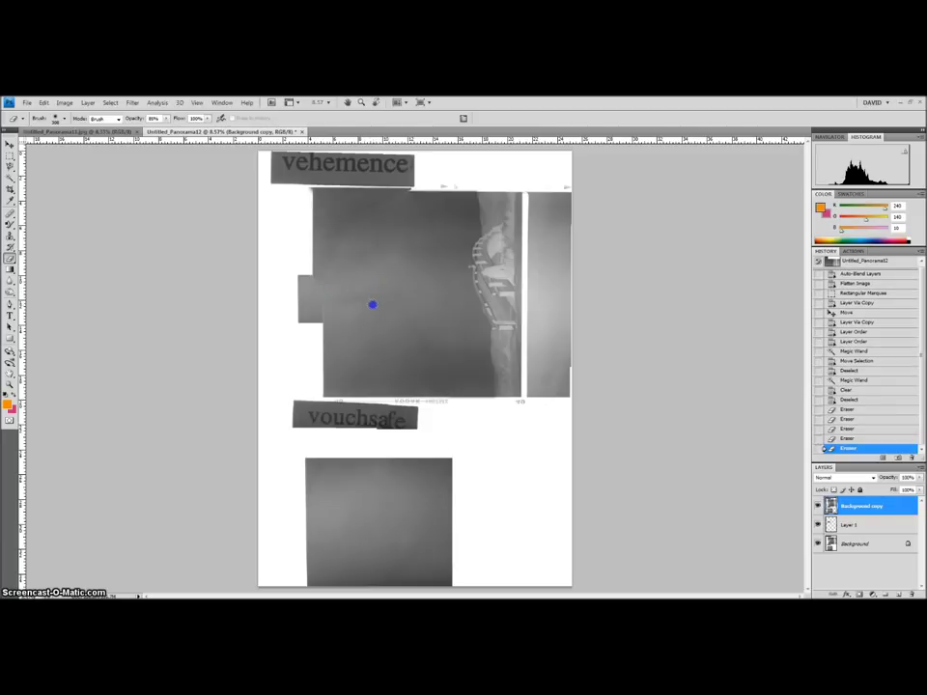
{"action": "left_click", "coordinate": [323, 320]}
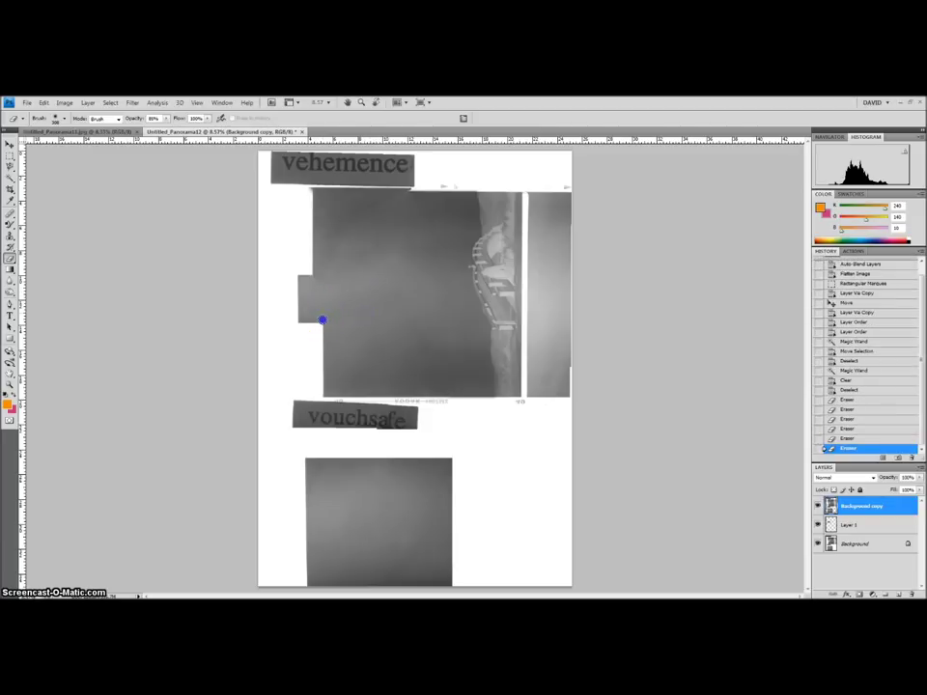
{"action": "left_click", "coordinate": [328, 276]}
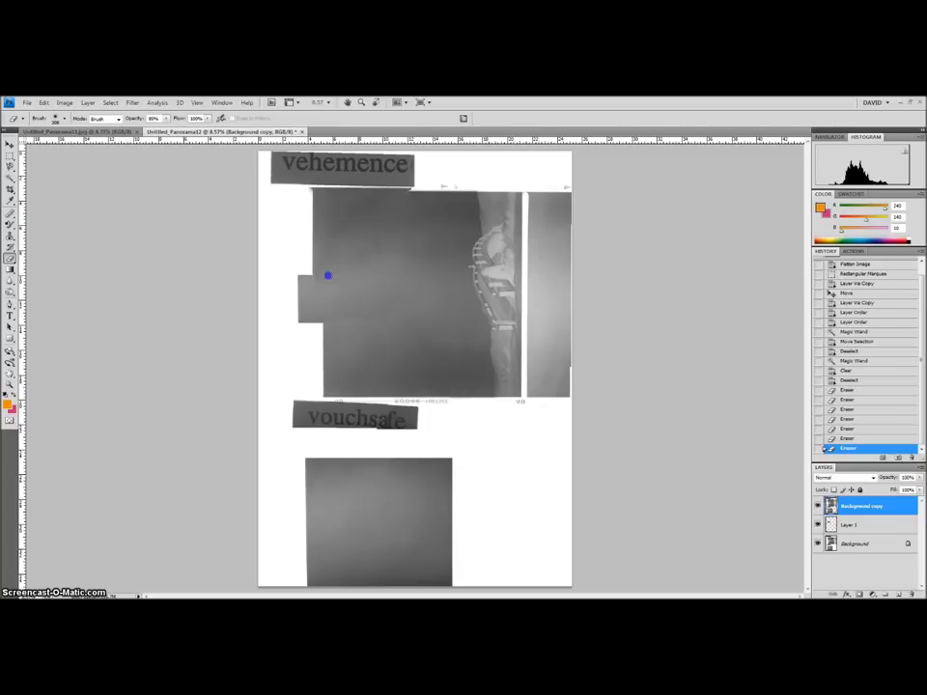
{"action": "left_click", "coordinate": [311, 281]}
{"action": "left_click", "coordinate": [351, 281]}
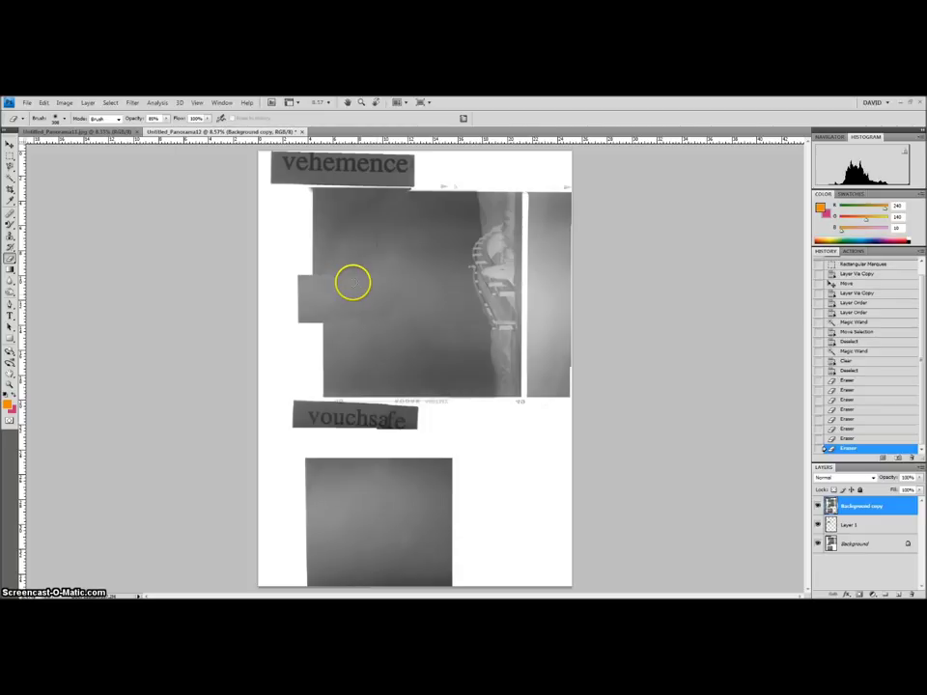
Delete the last bad erase state, retouch the left edge, and flatten to one Background
{"action": "left_click", "coordinate": [911, 456]}
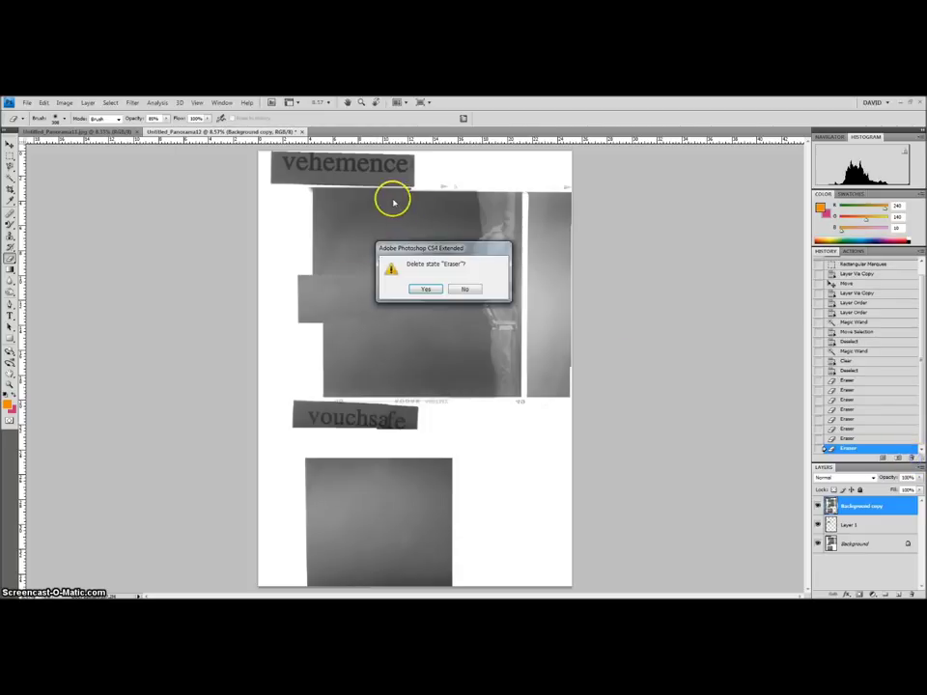
{"action": "left_click", "coordinate": [426, 288]}
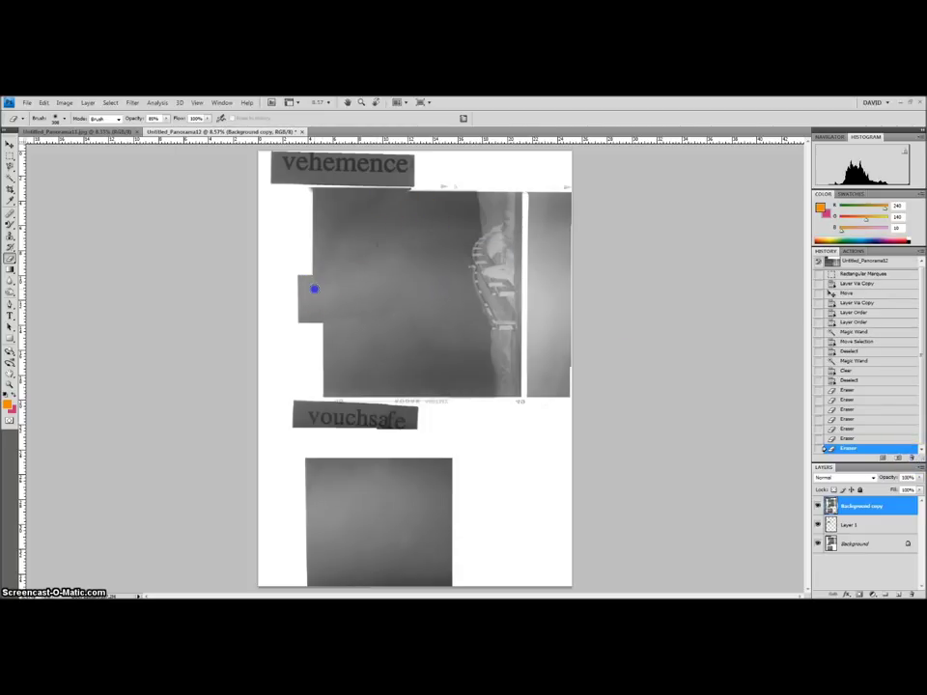
{"action": "left_click", "coordinate": [308, 290]}
{"action": "left_click", "coordinate": [309, 281]}
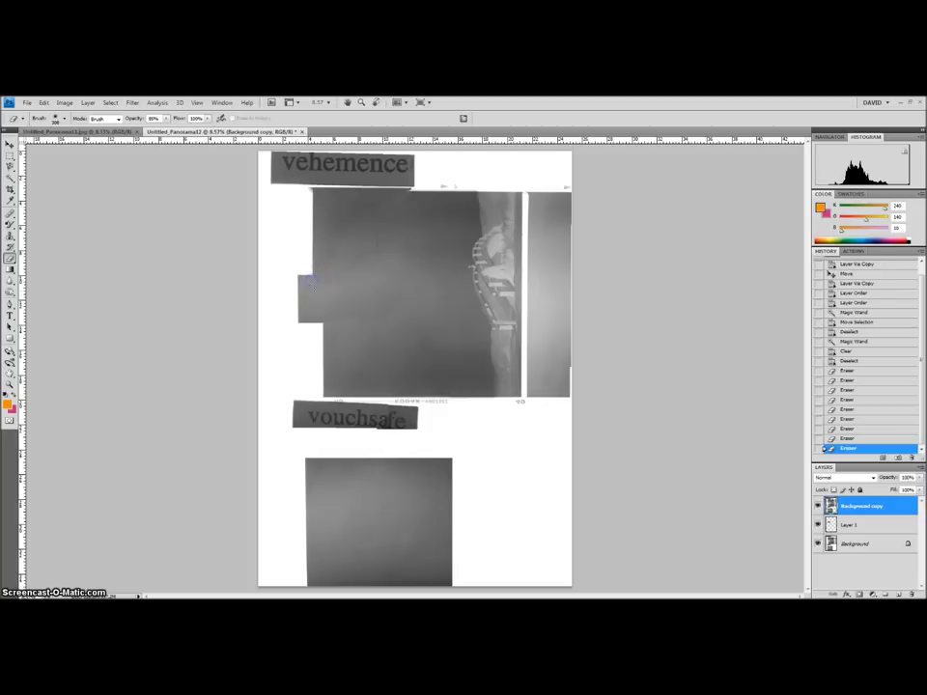
{"action": "left_click", "coordinate": [315, 304]}
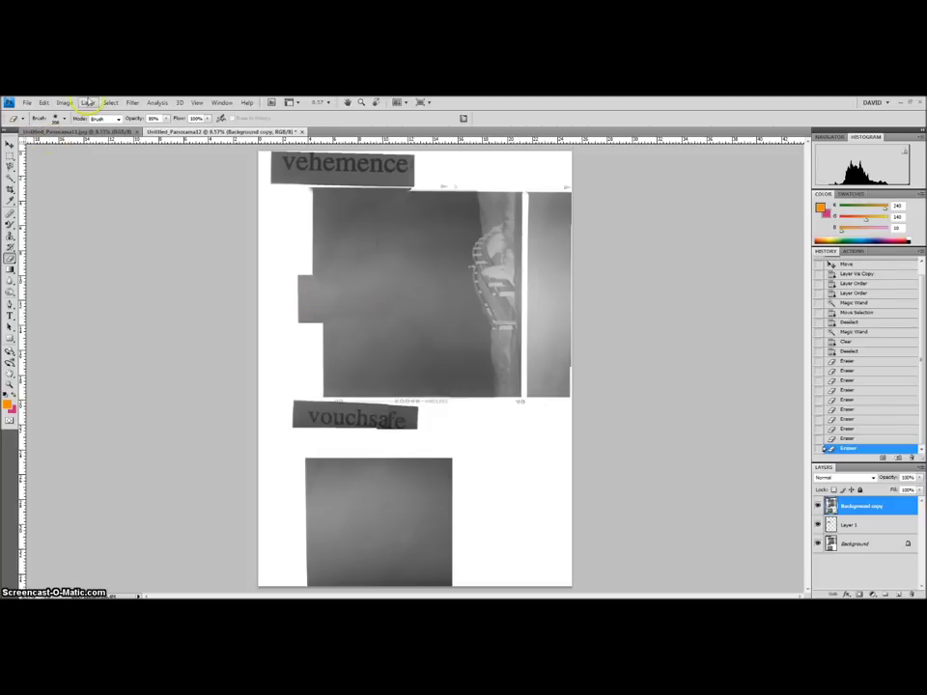
{"action": "left_click", "coordinate": [87, 102]}
{"action": "left_click", "coordinate": [114, 419]}
Crop to the upper bridge frame, lowering the top edge and trimming the left white strip
{"action": "left_click", "coordinate": [10, 188]}
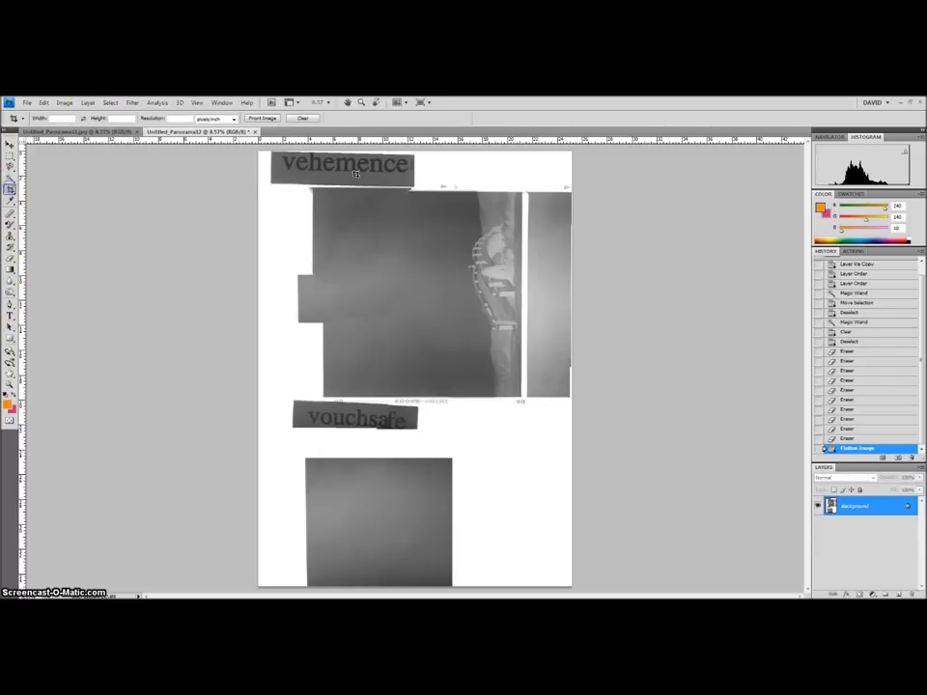
{"action": "mouse_move", "coordinate": [261, 179]}
{"action": "left_mouse_down"}
{"action": "mouse_move", "coordinate": [529, 377]}
{"action": "mouse_move", "coordinate": [520, 396]}
{"action": "left_mouse_up"}
{"action": "left_click", "coordinate": [392, 183]}
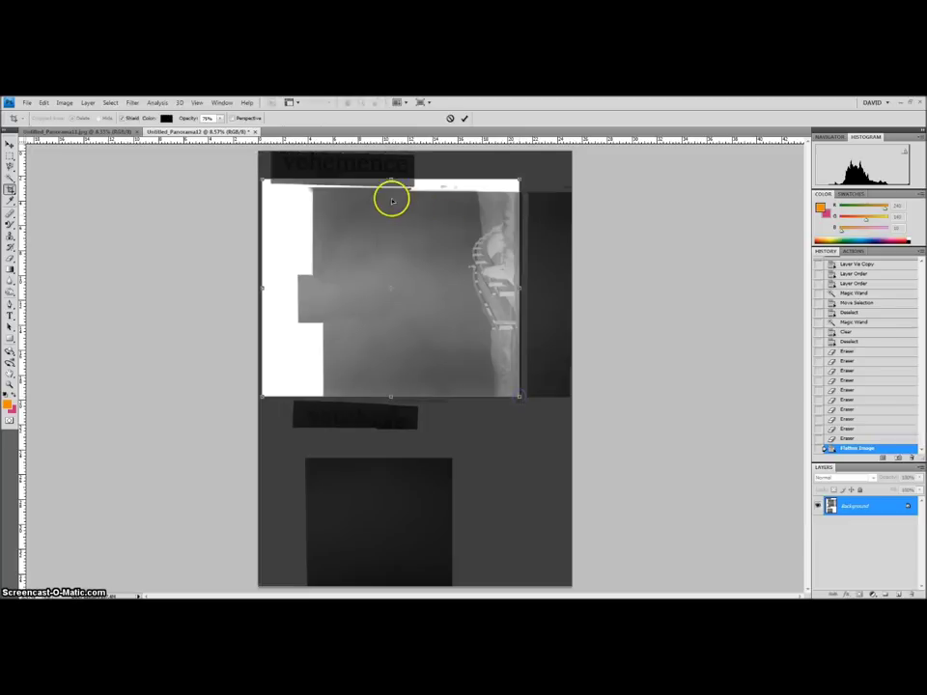
{"action": "left_click_drag", "start_coordinate": [392, 180], "coordinate": [393, 195]}
{"action": "left_click_drag", "start_coordinate": [261, 296], "coordinate": [325, 298]}
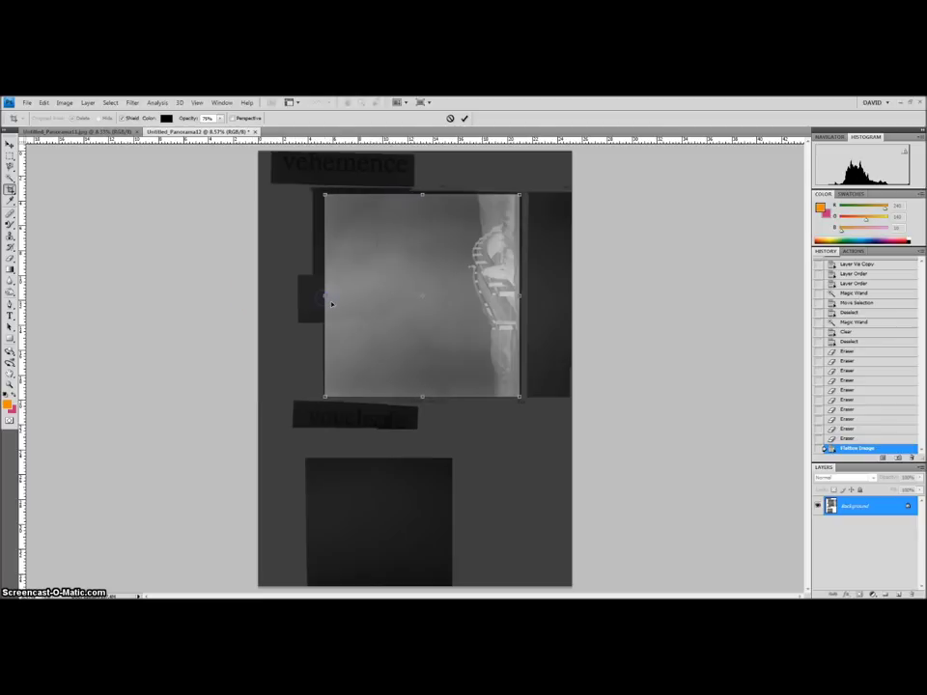
{"action": "right_click", "coordinate": [393, 294]}
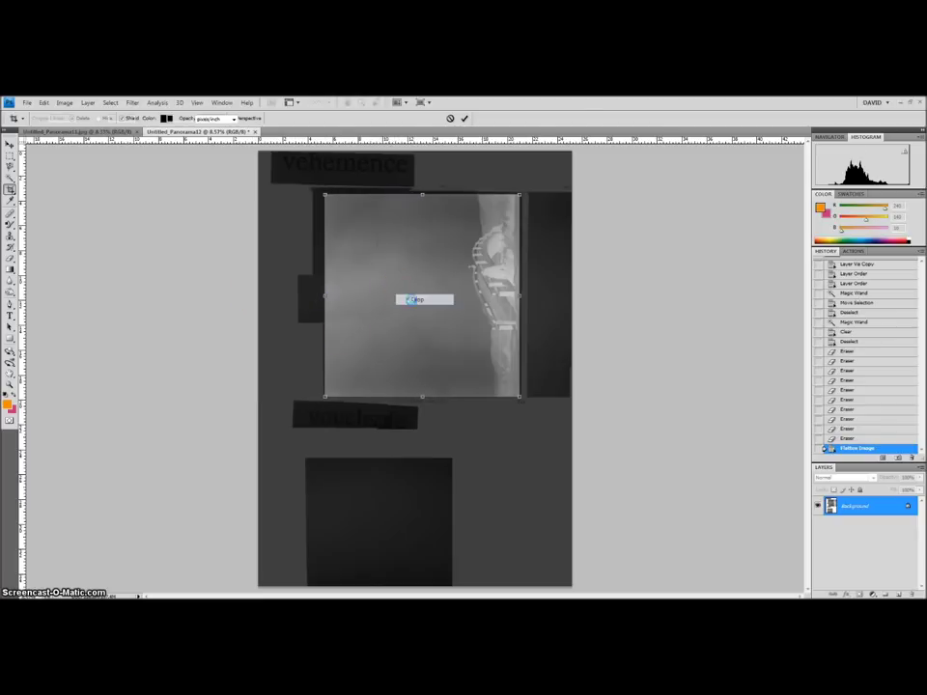
{"action": "left_click", "coordinate": [417, 300]}
{"action": "left_click", "coordinate": [64, 102]}
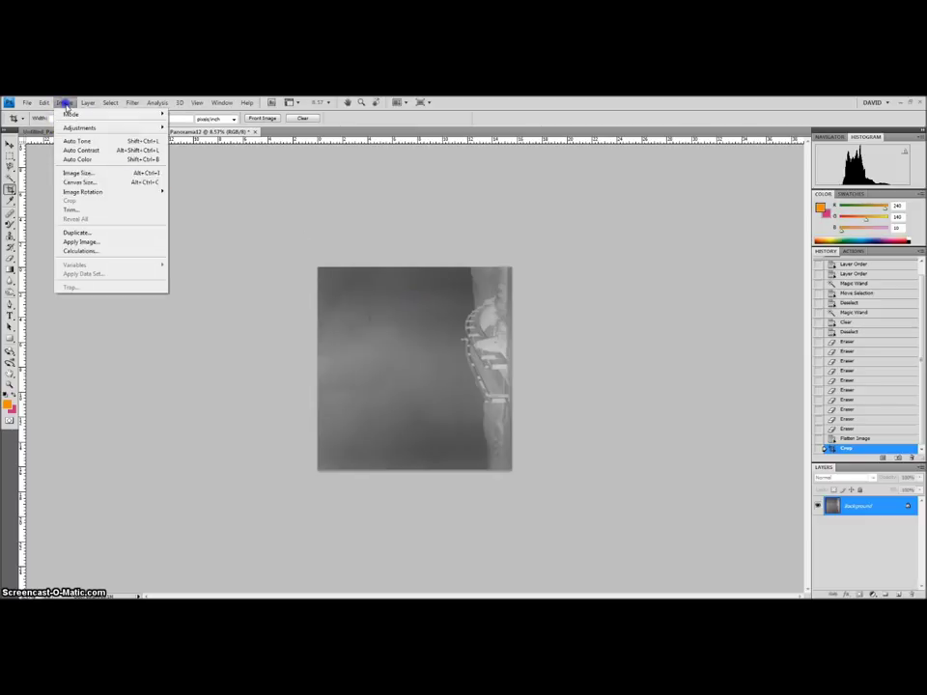
{"action": "left_click", "coordinate": [113, 190]}
Rotate the bridge image 90° clockwise, flip the canvas horizontally, and invert it to a positive
{"action": "left_click", "coordinate": [187, 201]}
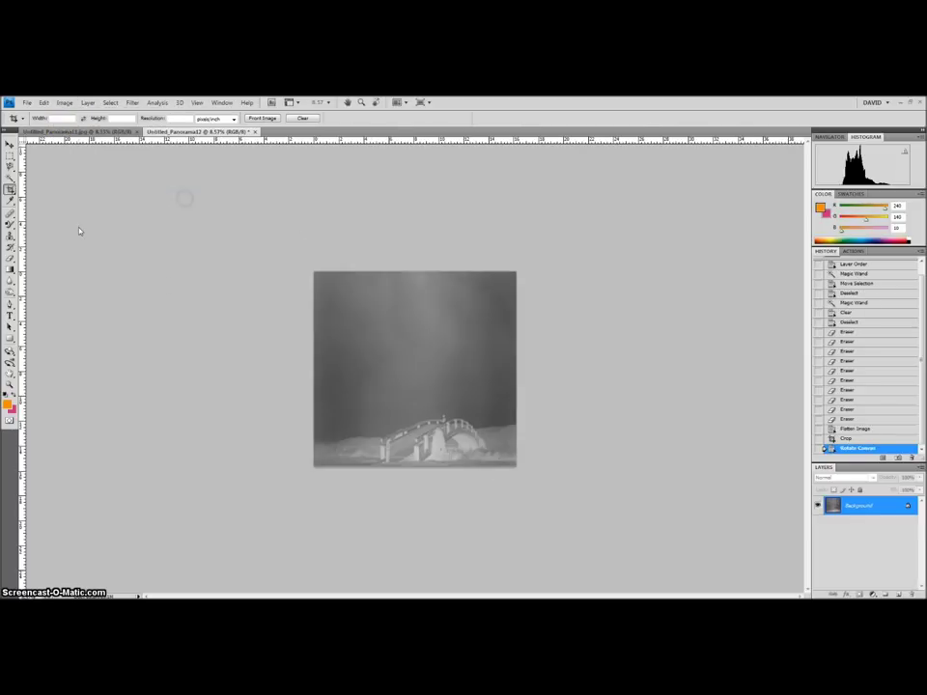
{"action": "key", "text": "ctrl+plus"}
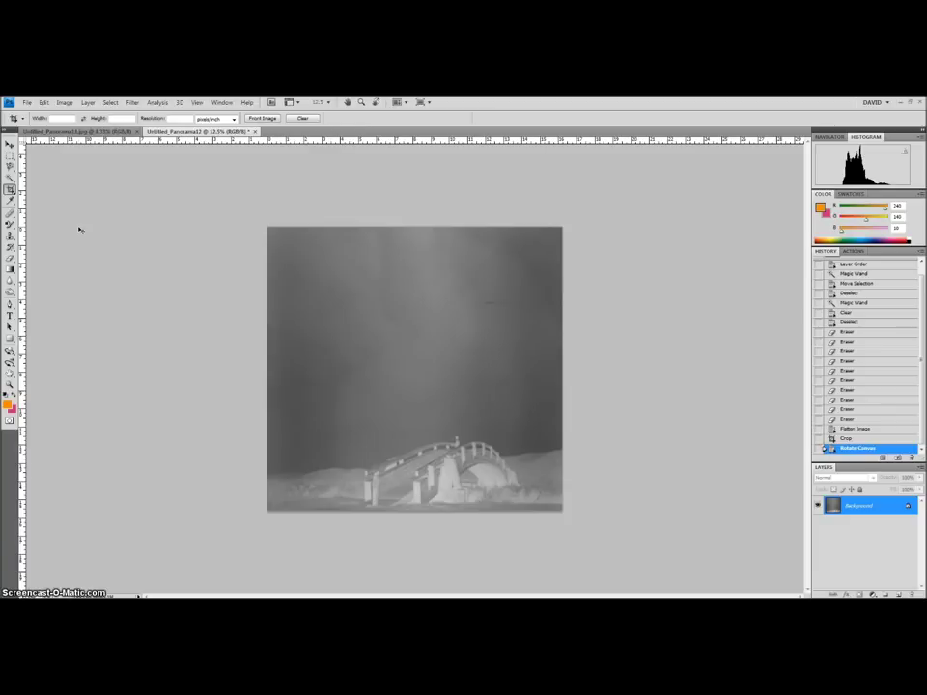
{"action": "left_click", "coordinate": [64, 103]}
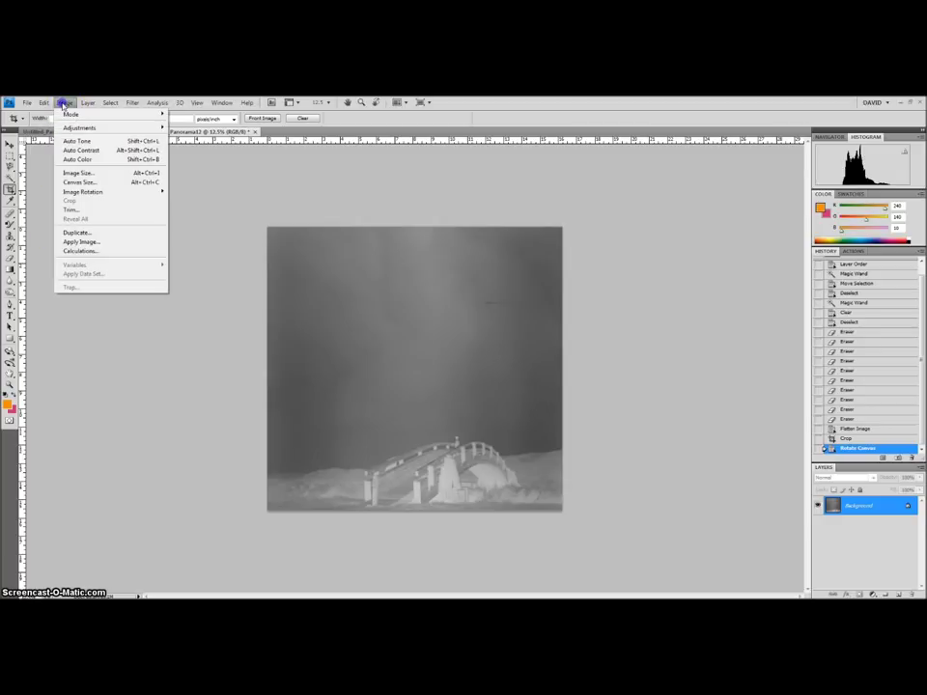
{"action": "mouse_move", "coordinate": [85, 193]}
{"action": "left_click", "coordinate": [207, 230]}
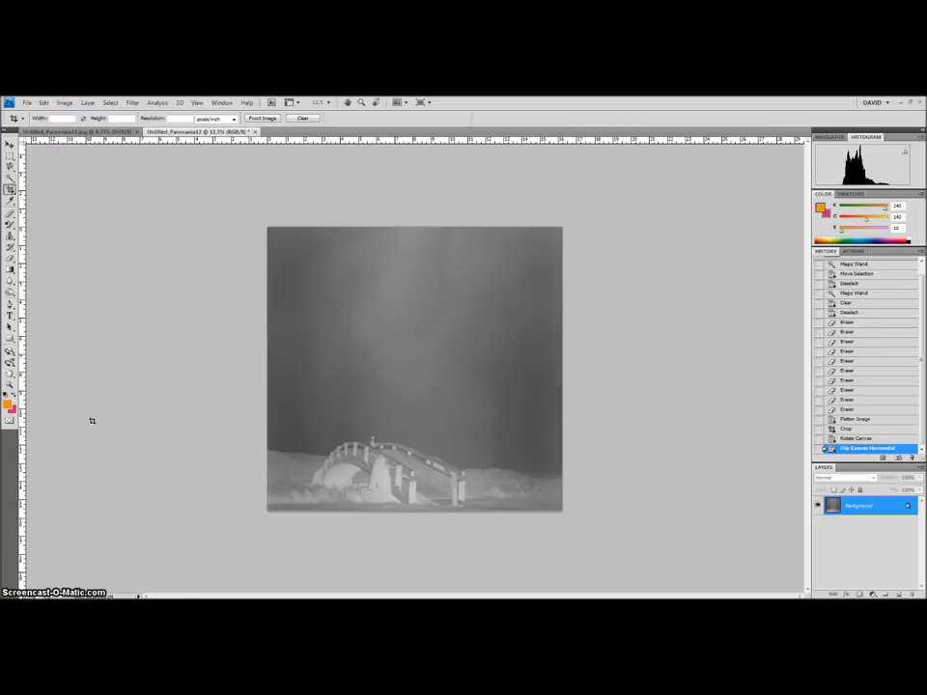
{"action": "key", "text": "ctrl+i"}
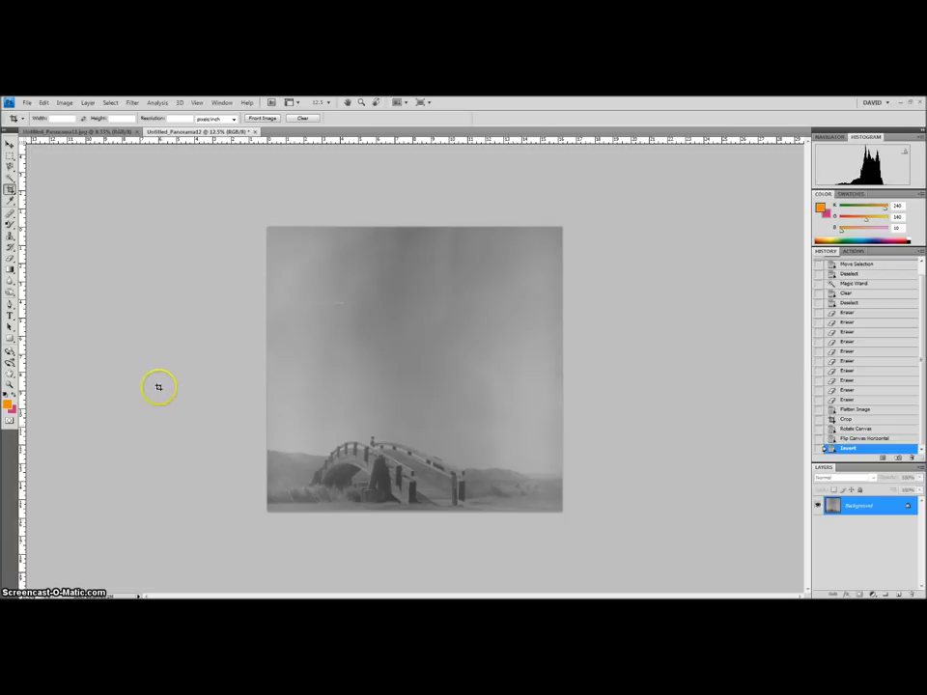
{"action": "left_click", "coordinate": [8, 144]}
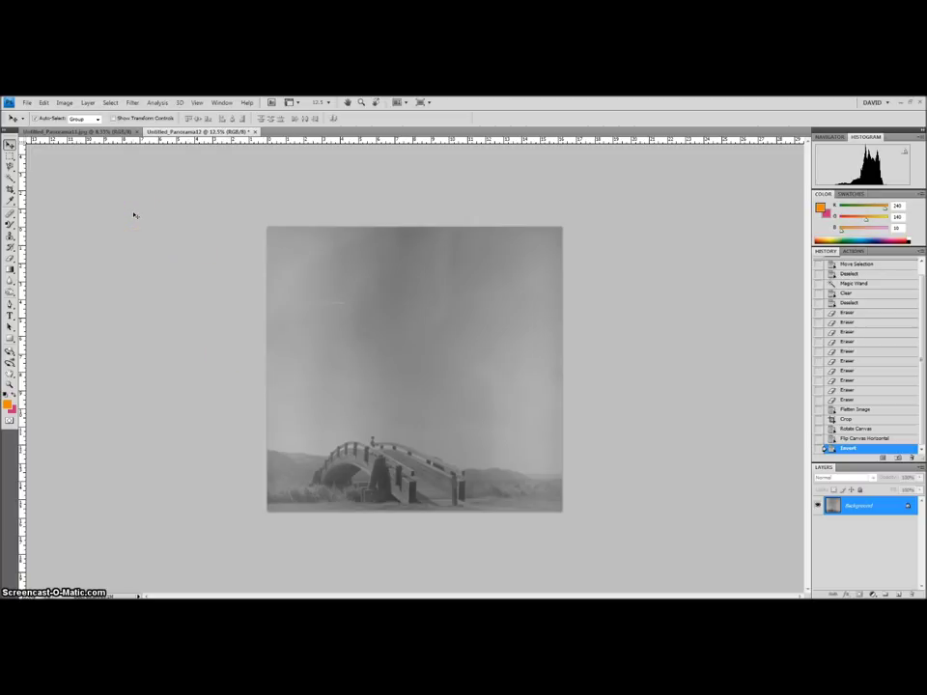
Try Auto Contrast on the panorama, undo it, and duplicate the image onto Layer 1
{"action": "key", "text": "ctrl+alt+shift+l"}
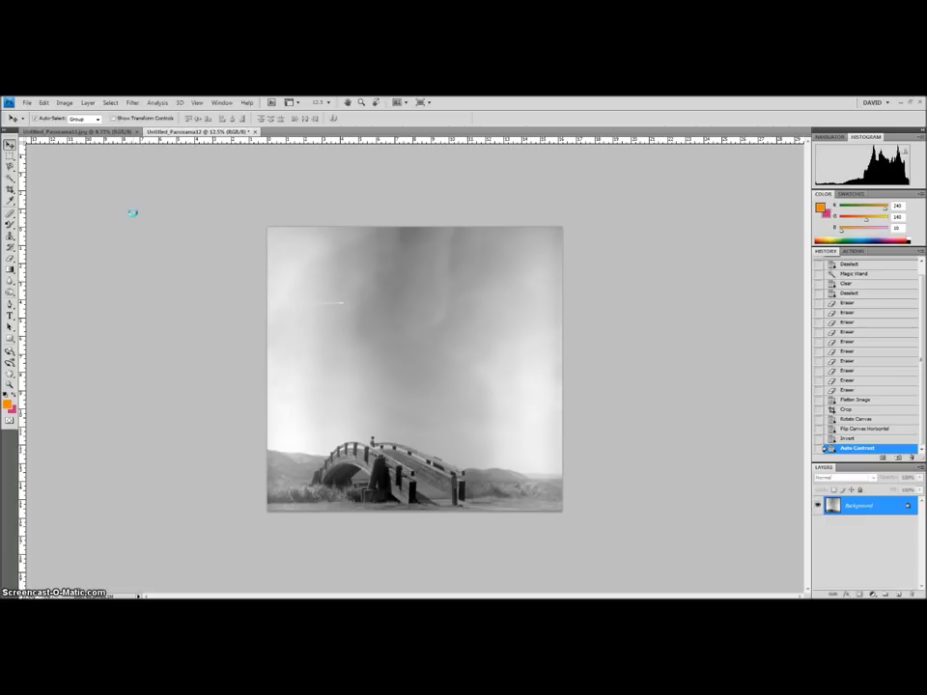
{"action": "left_click", "coordinate": [903, 151]}
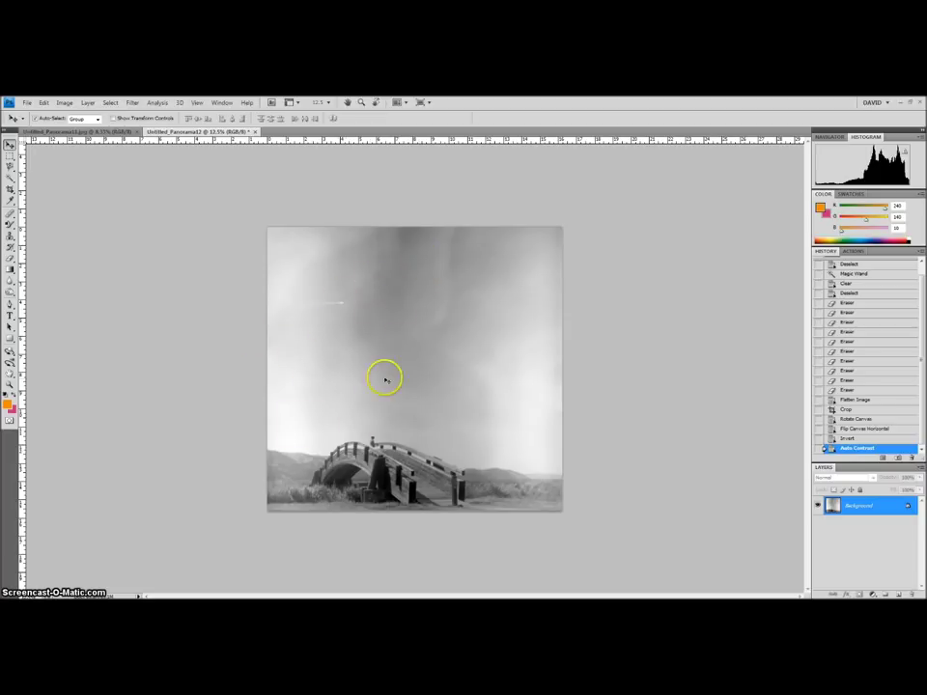
{"action": "key", "text": "ctrl+z"}
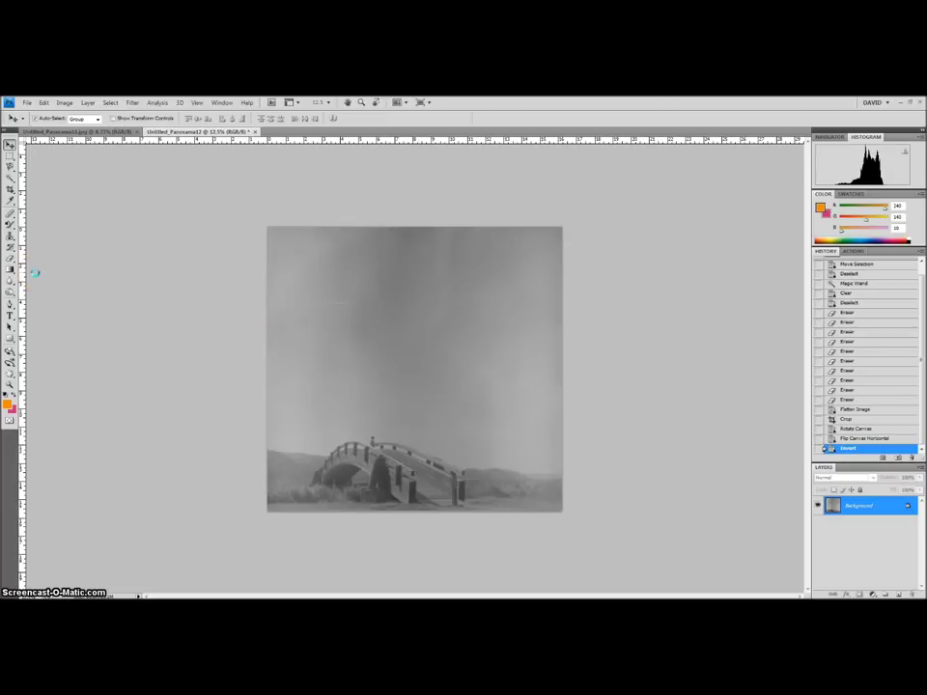
{"action": "key", "text": "ctrl+j"}
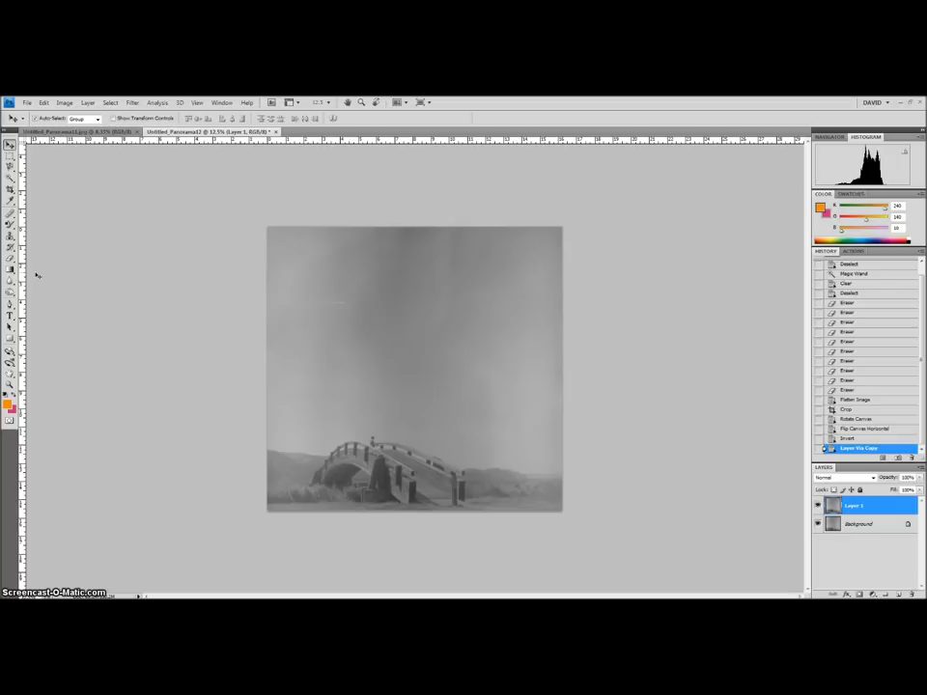
Apply Auto Contrast to Layer 1, brightening the sky and deepening the bridge's tones
{"action": "key", "text": "ctrl+shift+alt+l"}
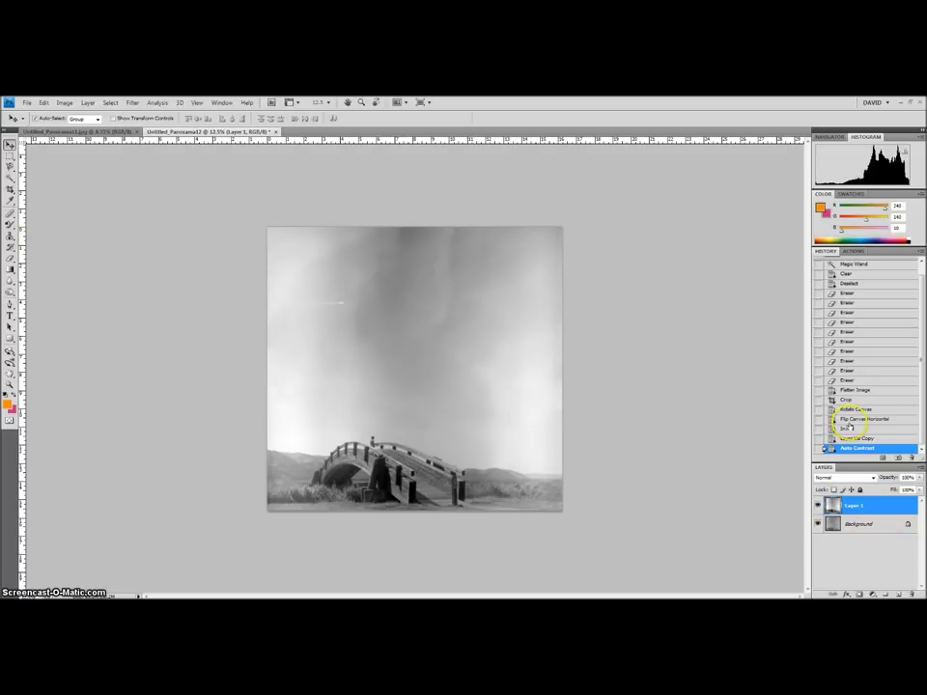
{"action": "left_click", "coordinate": [12, 248]}
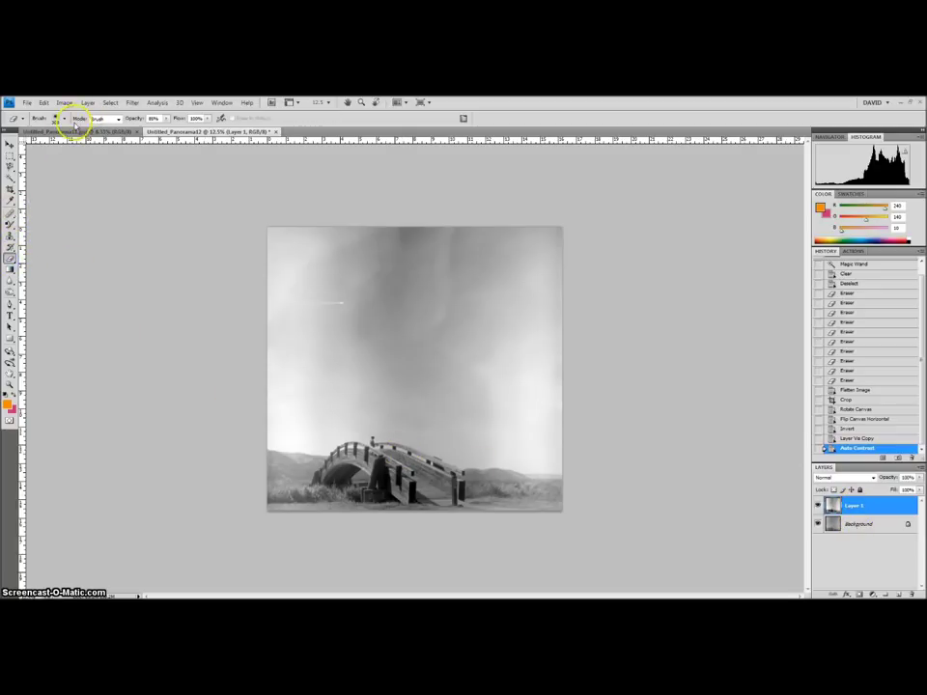
Set up a 308 px soft eraser at about 40% opacity, discarding a test stroke
{"action": "left_click", "coordinate": [63, 118]}
{"action": "left_click", "coordinate": [100, 145]}
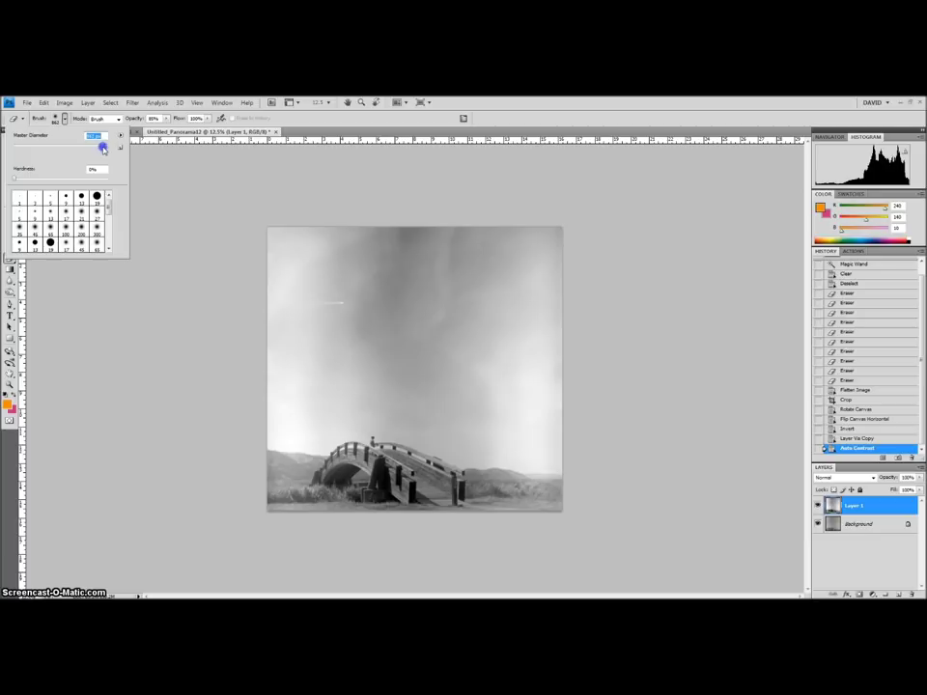
{"action": "left_click", "coordinate": [253, 247]}
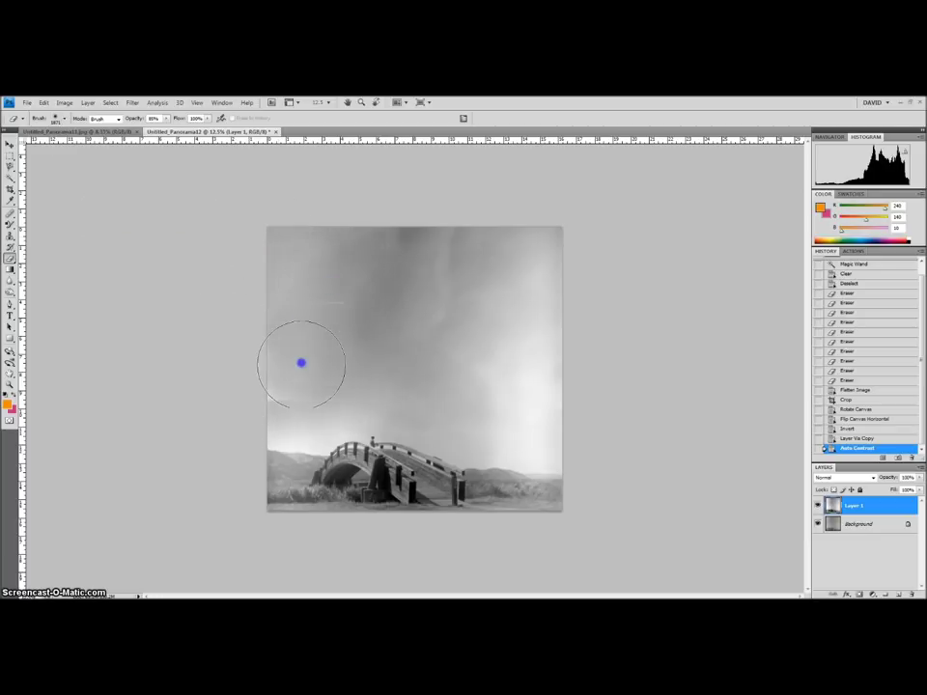
{"action": "mouse_move", "coordinate": [486, 404]}
{"action": "left_mouse_down"}
{"action": "mouse_move", "coordinate": [523, 329]}
{"action": "mouse_move", "coordinate": [544, 255]}
{"action": "mouse_move", "coordinate": [511, 244]}
{"action": "mouse_move", "coordinate": [533, 429]}
{"action": "mouse_move", "coordinate": [641, 385]}
{"action": "left_mouse_up"}
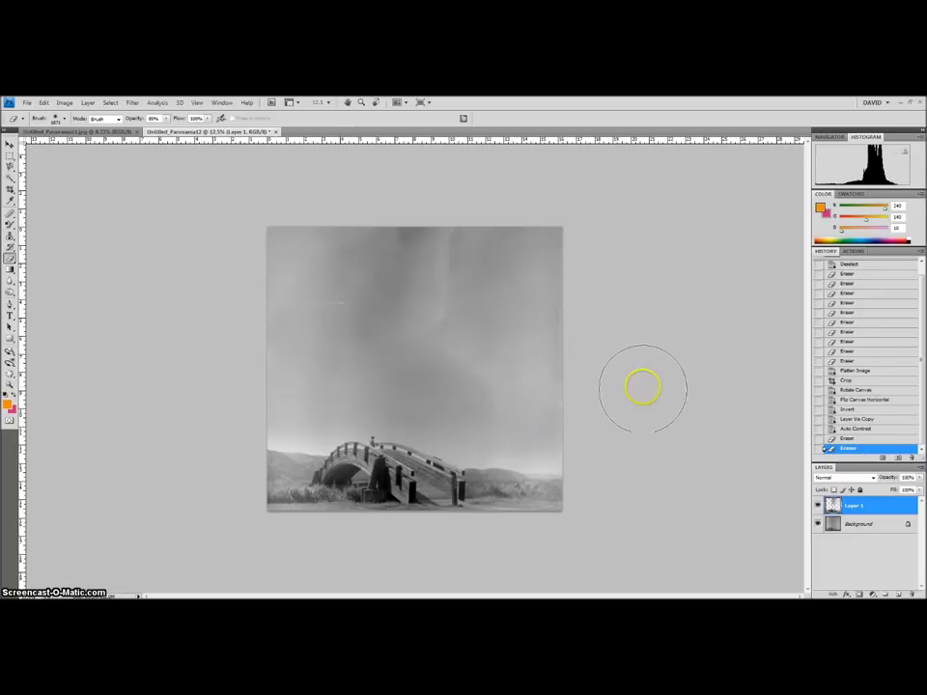
{"action": "key", "text": "ctrl+z"}
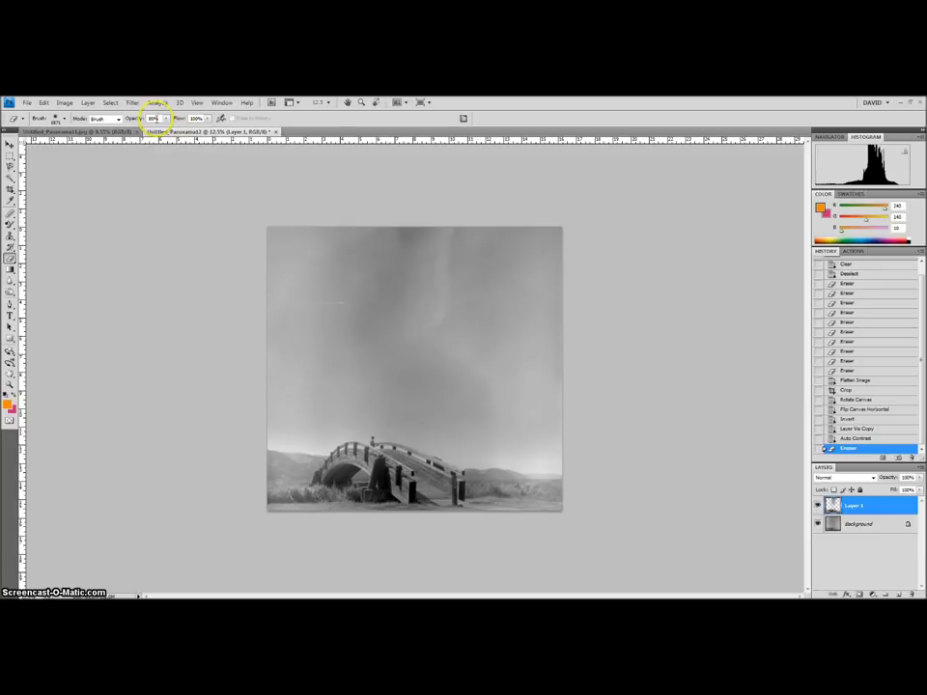
{"action": "left_click", "coordinate": [145, 118]}
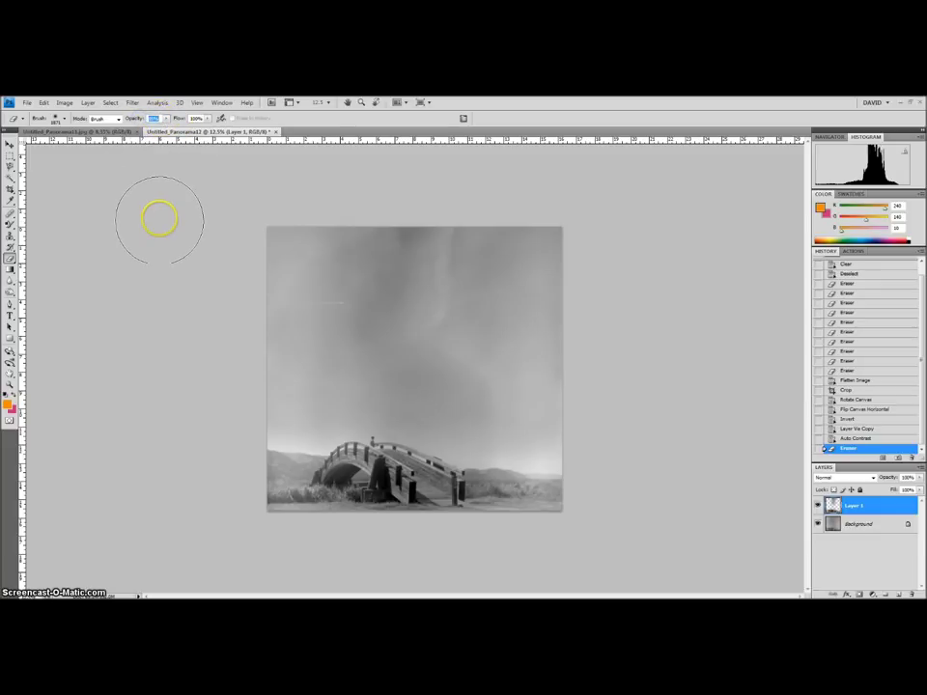
{"action": "left_click", "coordinate": [911, 458]}
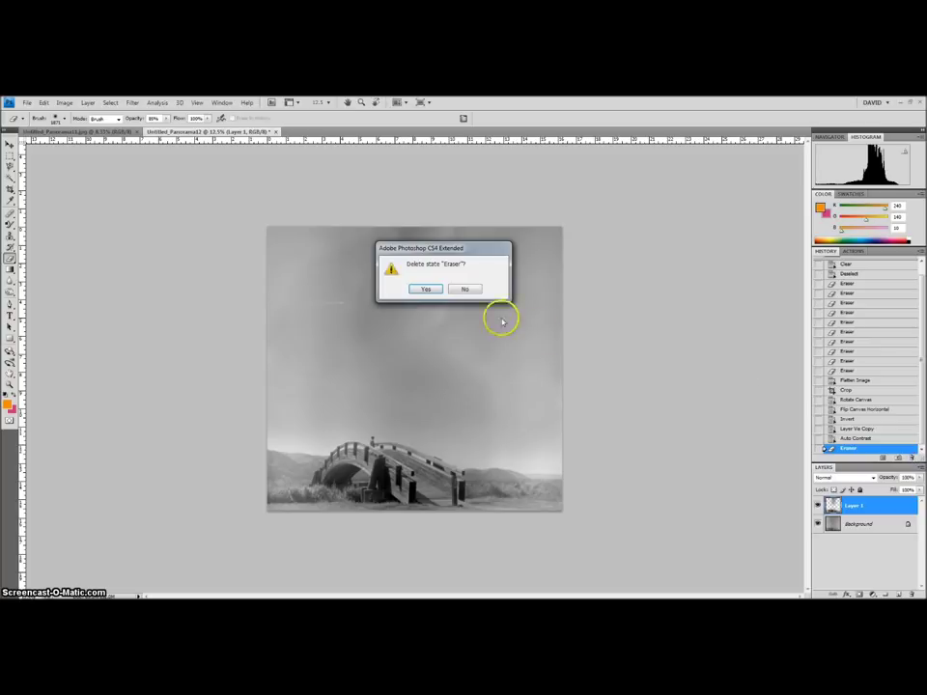
{"action": "left_click", "coordinate": [422, 290]}
{"action": "left_click", "coordinate": [153, 118]}
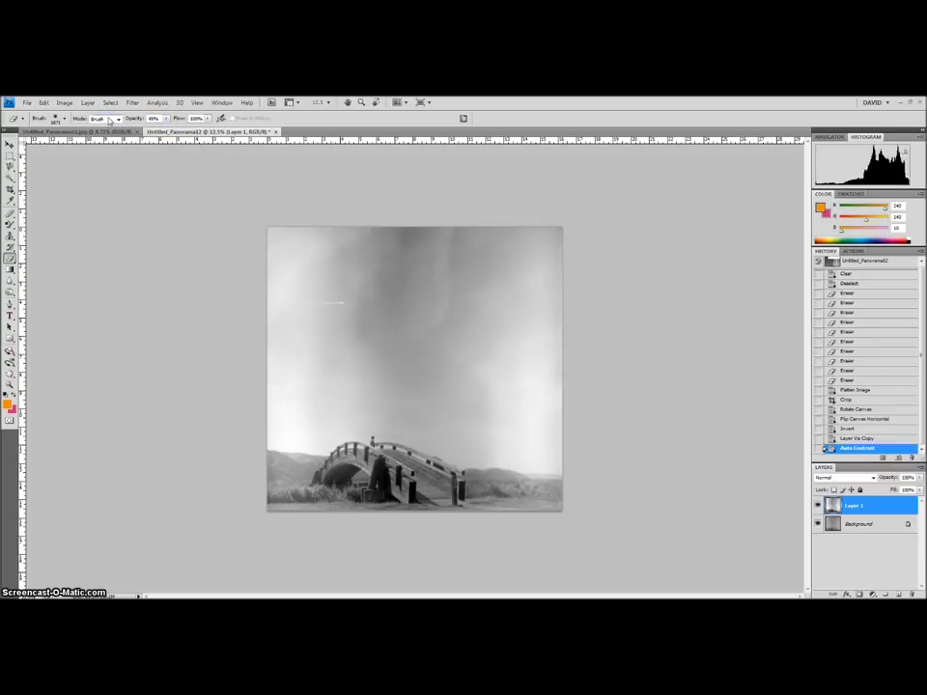
Erase Layer 1's bright sky down the left and right sides and near the bridge's left end
{"action": "left_click", "coordinate": [295, 233]}
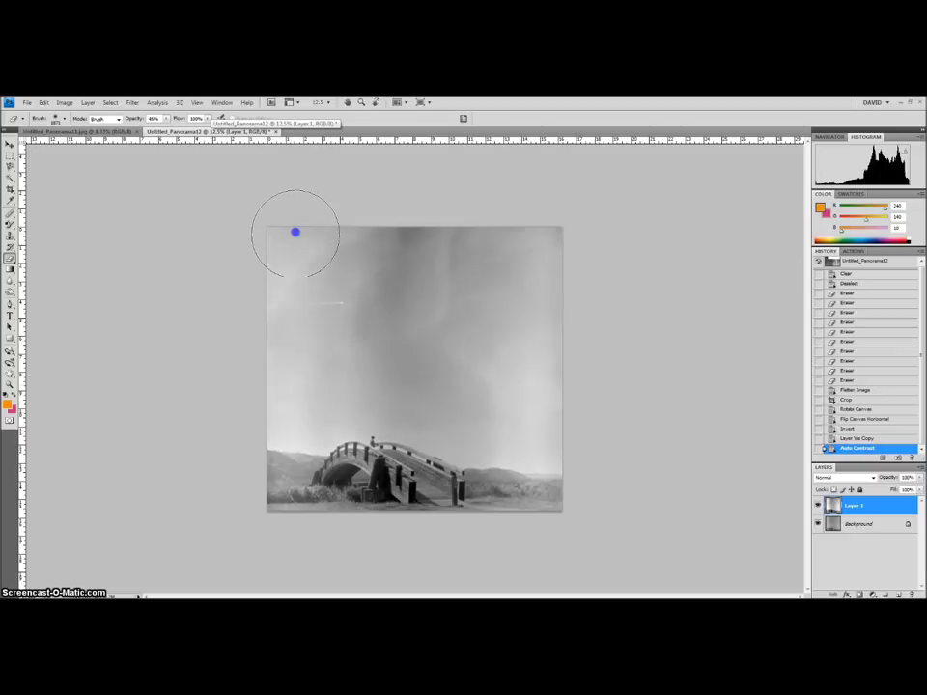
{"action": "mouse_move", "coordinate": [291, 242]}
{"action": "left_mouse_down"}
{"action": "mouse_move", "coordinate": [288, 378]}
{"action": "mouse_move", "coordinate": [304, 403]}
{"action": "left_mouse_up"}
{"action": "left_click_drag", "start_coordinate": [527, 407], "coordinate": [530, 425]}
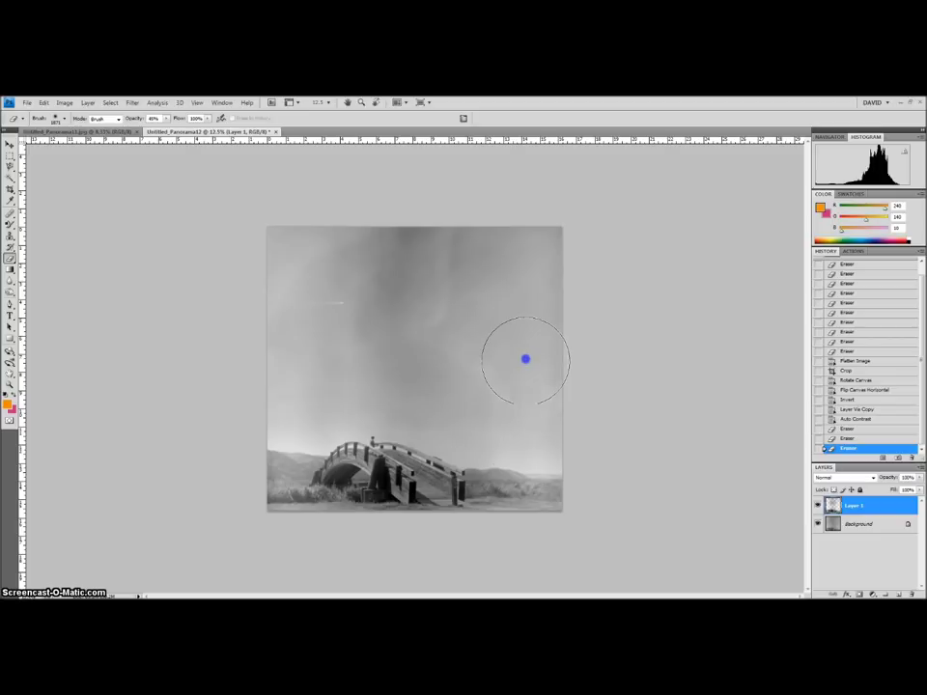
{"action": "left_click", "coordinate": [287, 422]}
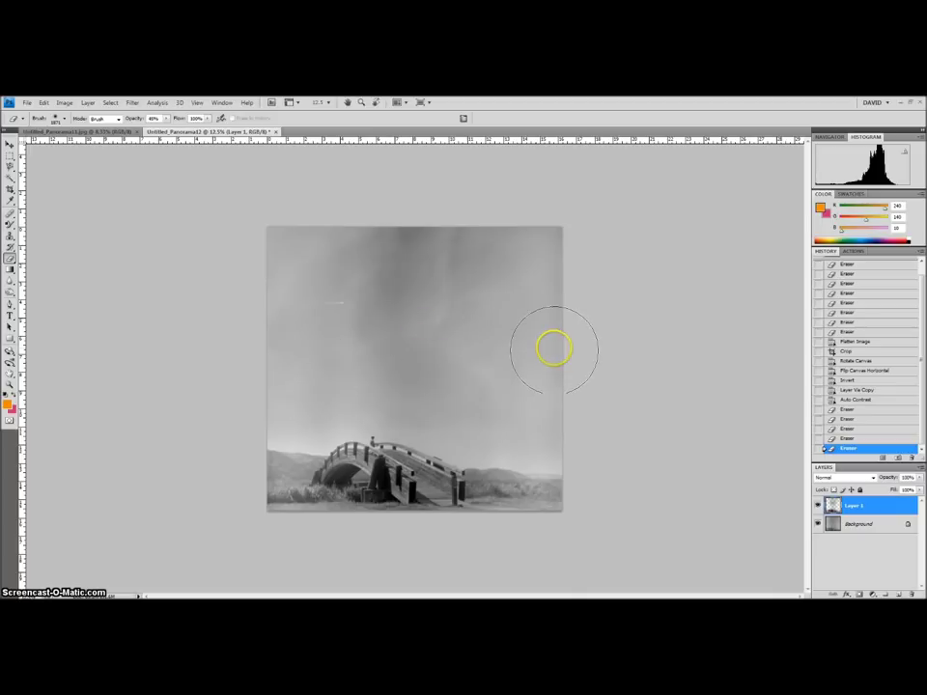
{"action": "left_click", "coordinate": [871, 510]}
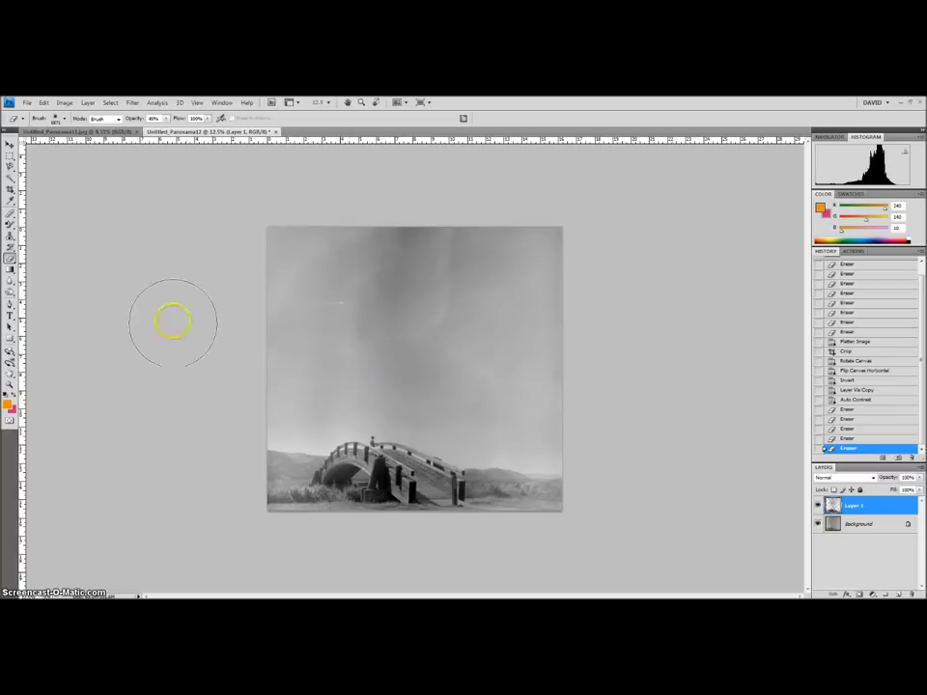
Try Luminosity and other blend modes on Layer 1, settling on Normal at 100% opacity
{"action": "left_click", "coordinate": [873, 478]}
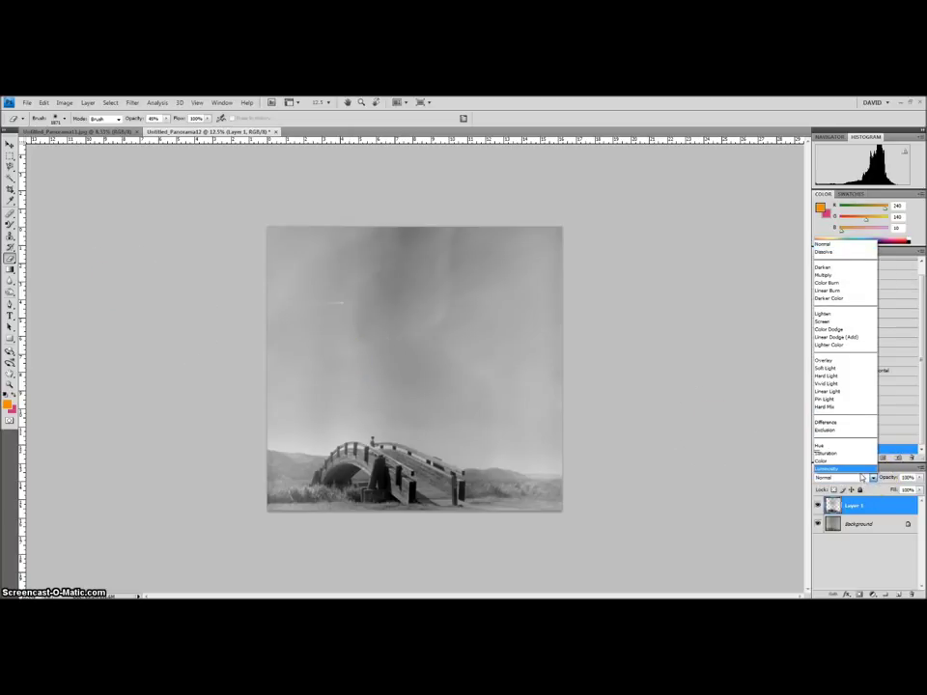
{"action": "left_click", "coordinate": [836, 459]}
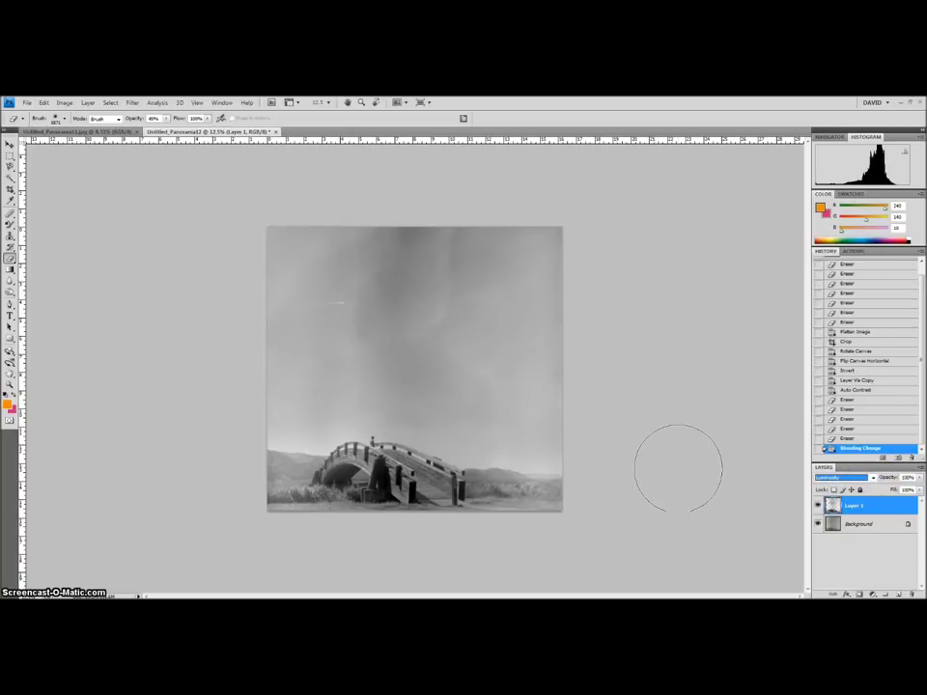
{"action": "key", "text": "Up"}
{"action": "key", "text": "Up"}
{"action": "key", "text": "Up"}
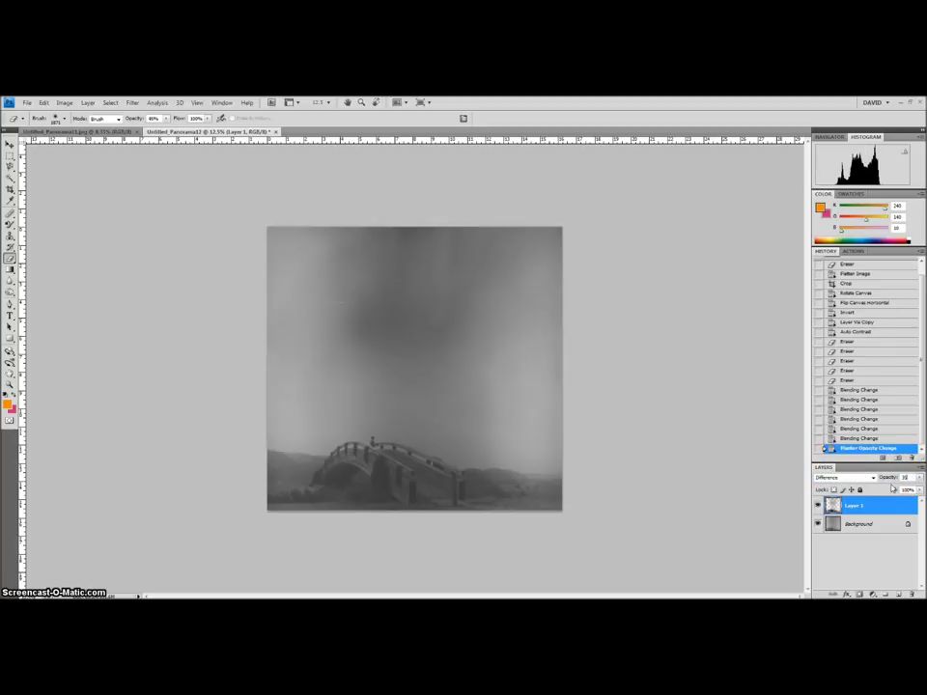
{"action": "left_click", "coordinate": [842, 476]}
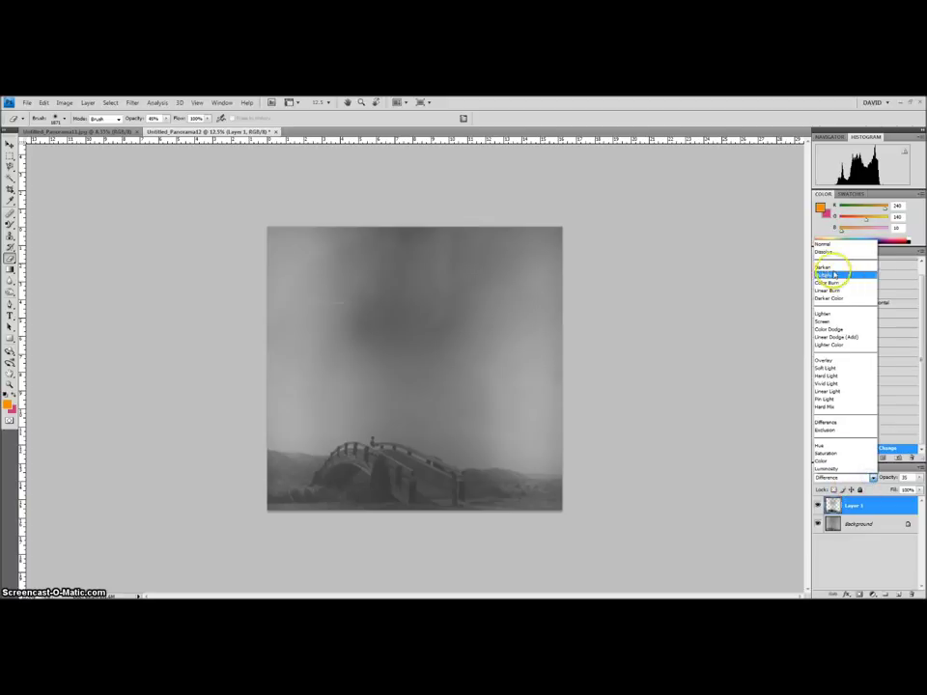
{"action": "left_click", "coordinate": [822, 245]}
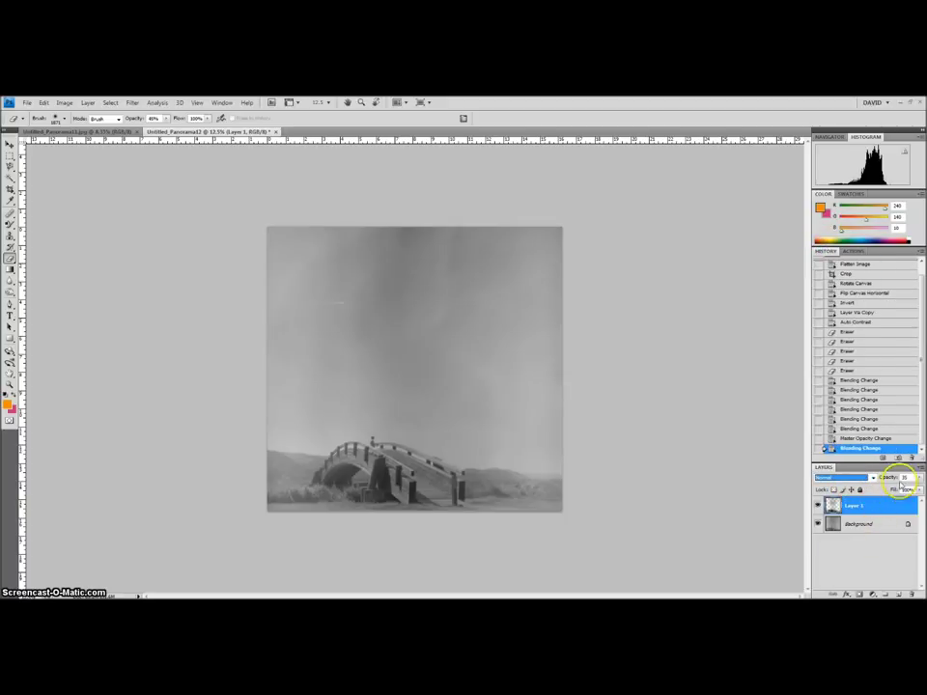
{"action": "type", "text": "100"}
{"action": "key", "text": "Return"}
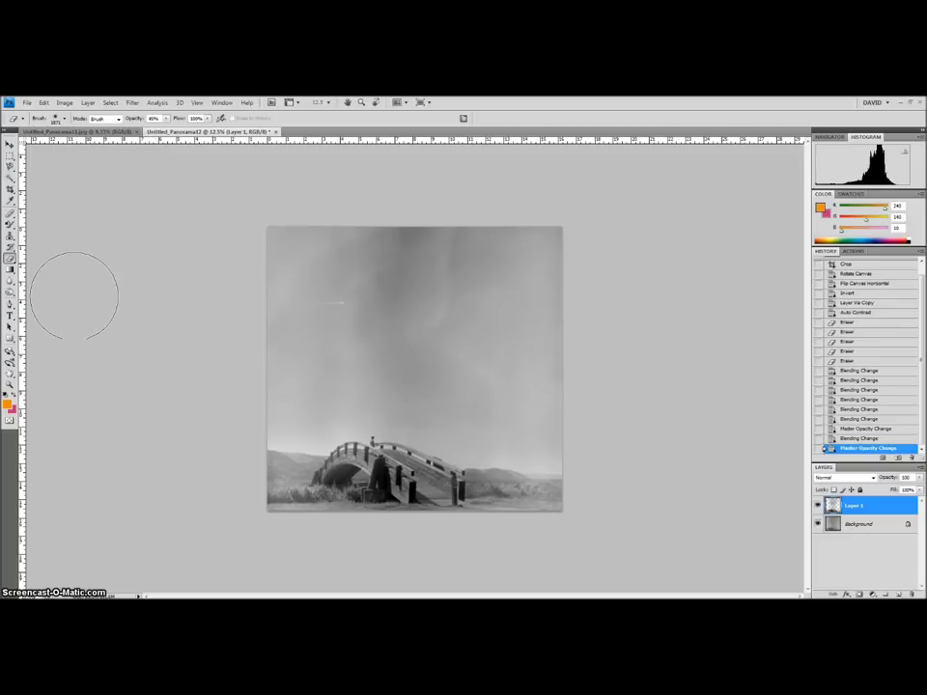
{"action": "left_click", "coordinate": [9, 145]}
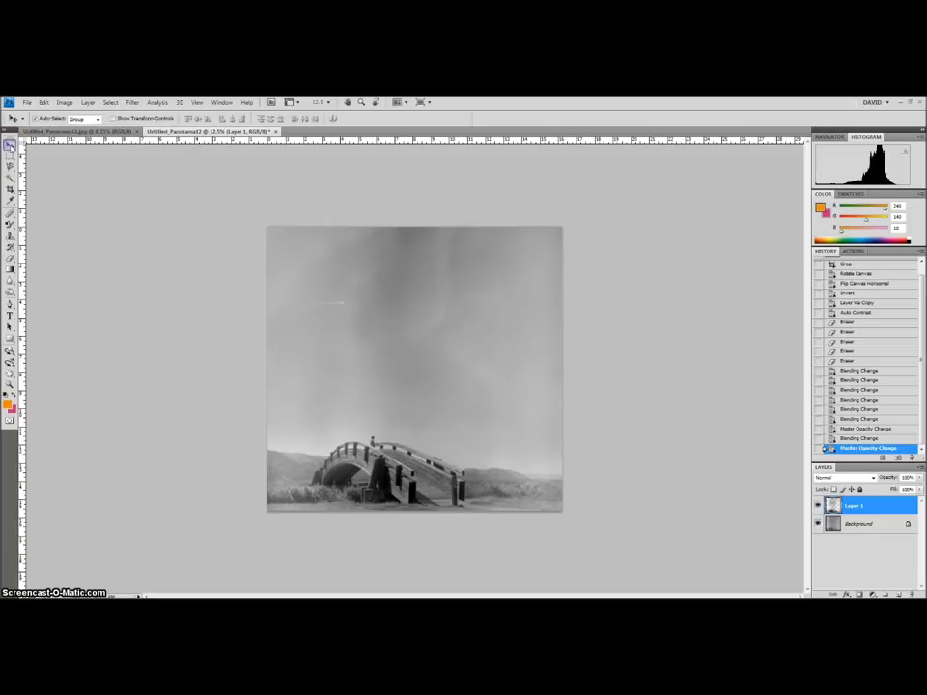
Flatten the bridge panorama to one Background layer and open raw frame DMHP3071.JPG
{"action": "left_click", "coordinate": [85, 103]}
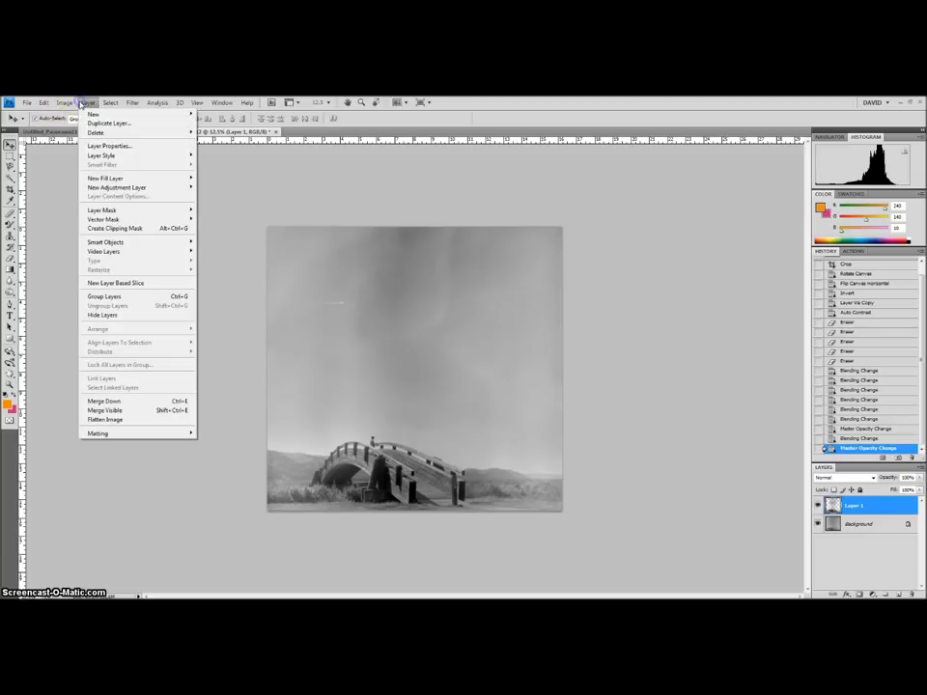
{"action": "left_click", "coordinate": [104, 419]}
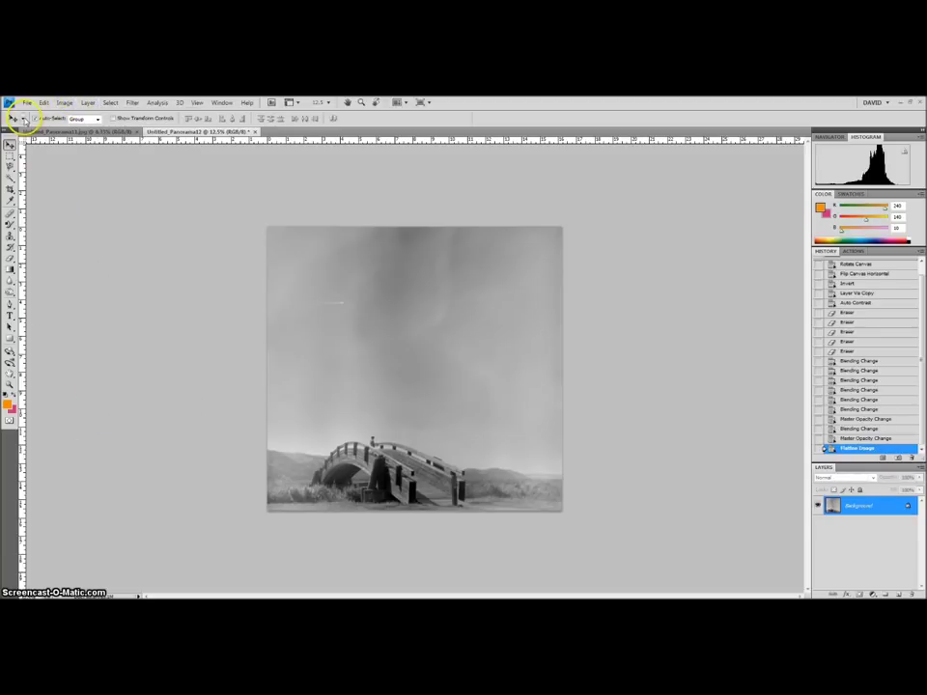
{"action": "left_click", "coordinate": [27, 102]}
{"action": "left_click", "coordinate": [48, 124]}
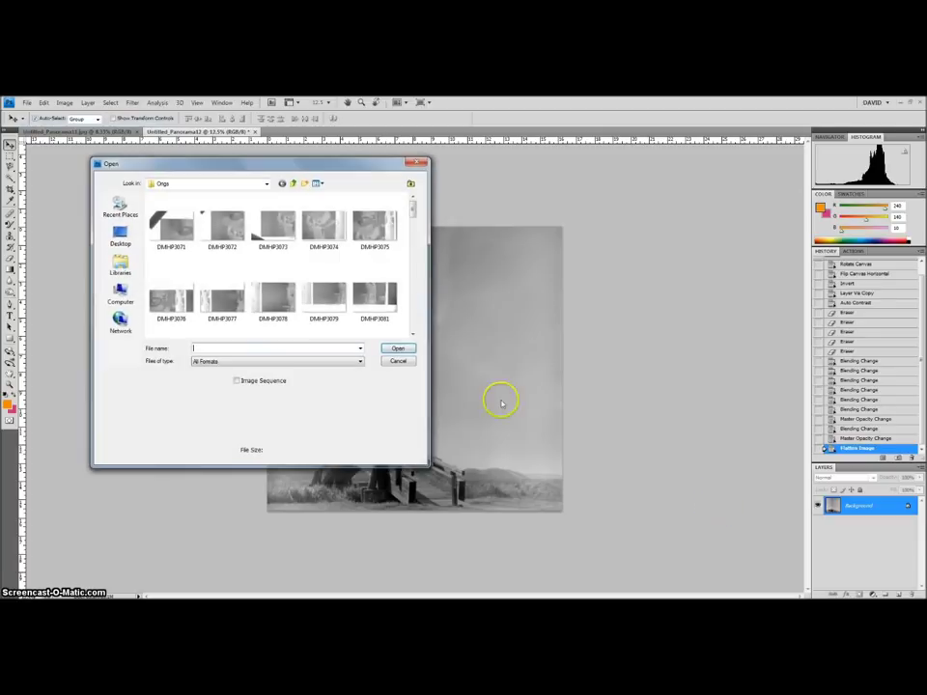
{"action": "left_click", "coordinate": [179, 228]}
{"action": "double_click", "coordinate": [179, 227]}
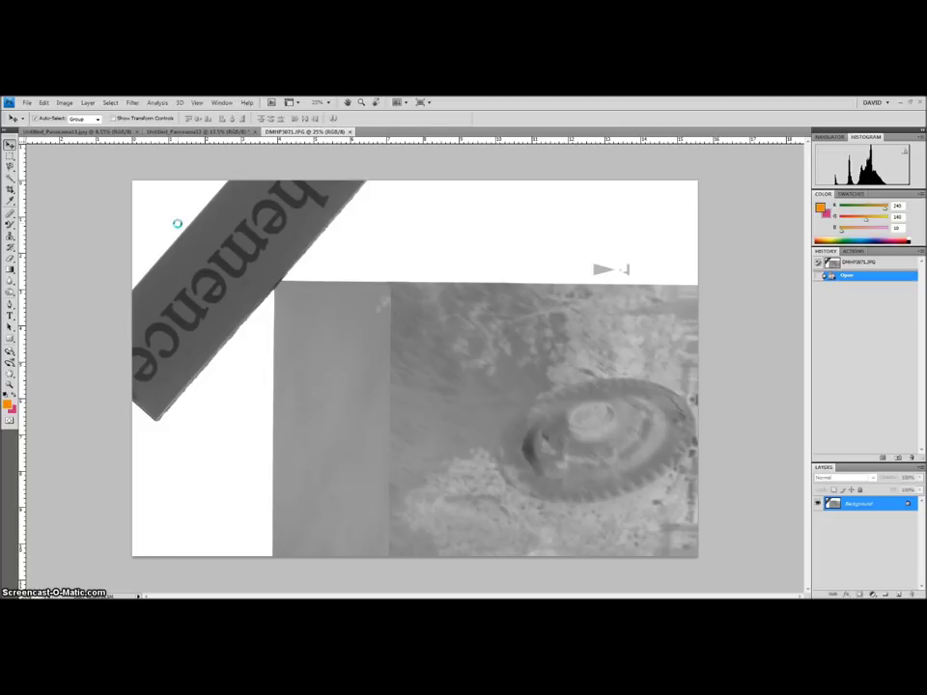
Check DMHP3071's 4672 × 3104 pixel size, multiplying it out in Calculator, without resizing
{"action": "left_click", "coordinate": [64, 103]}
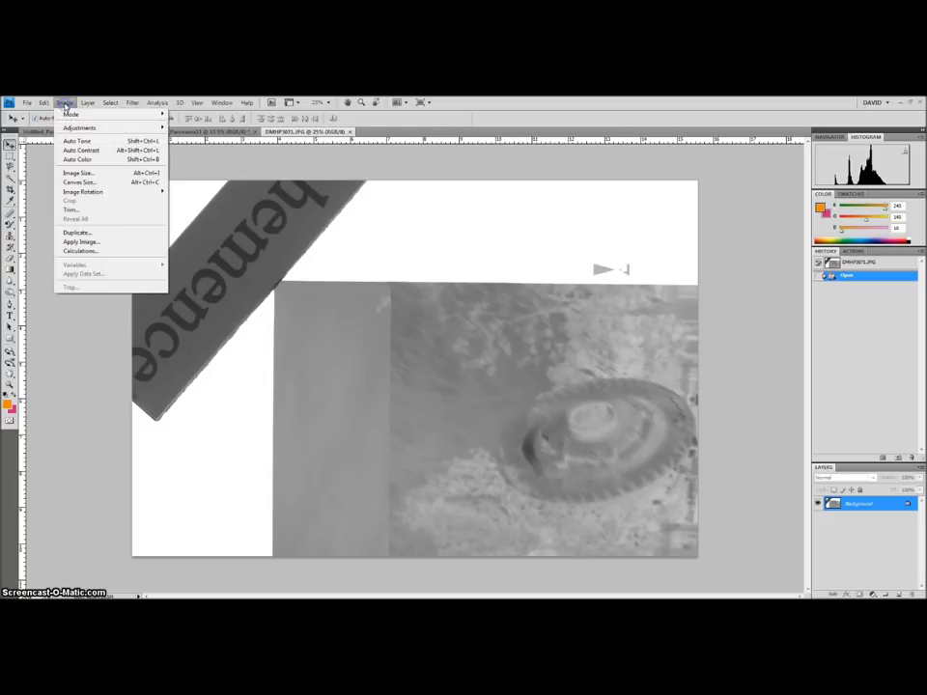
{"action": "left_click", "coordinate": [81, 172]}
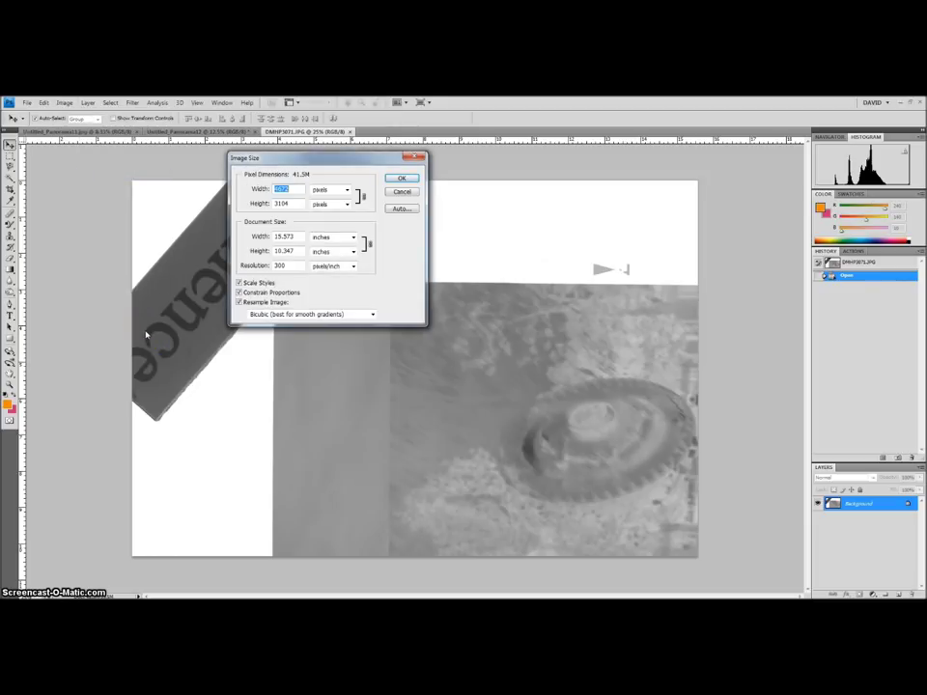
{"action": "key", "text": "super"}
{"action": "type", "text": "cal"}
{"action": "key", "text": "Escape"}
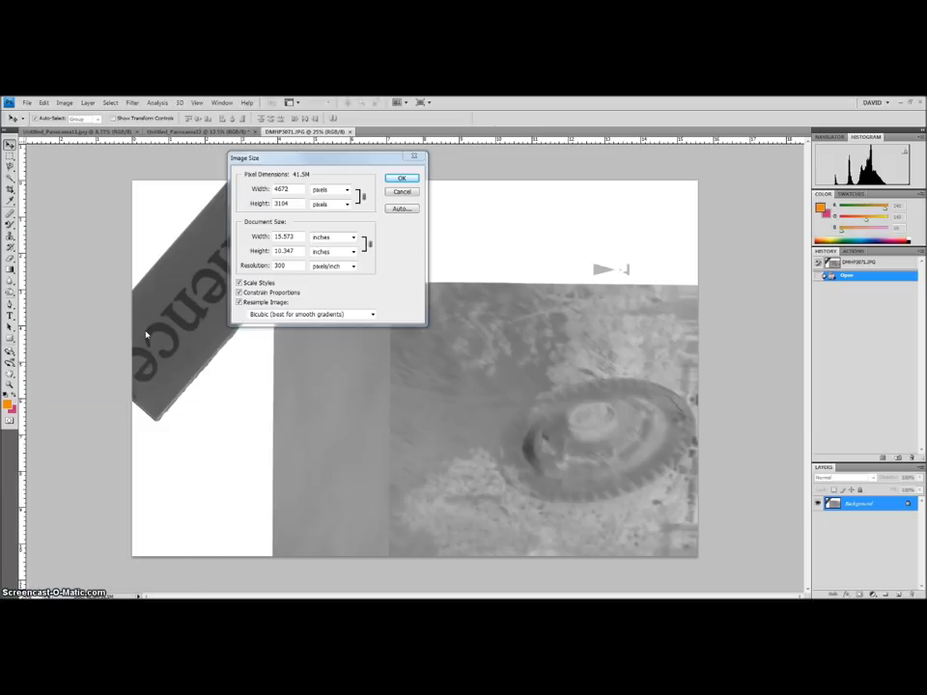
{"action": "type", "text": "46"}
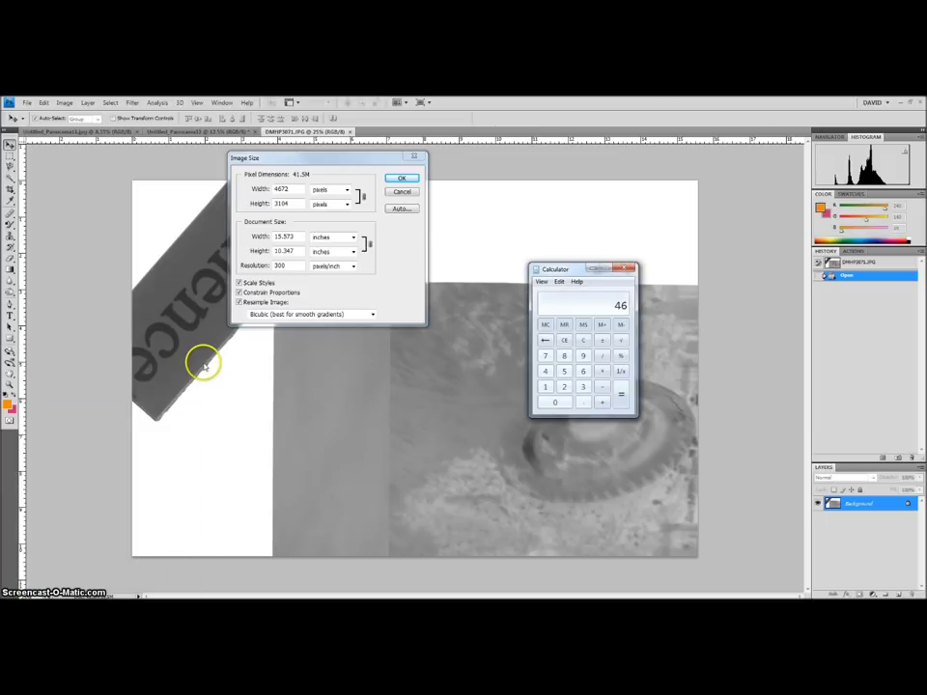
{"action": "type", "text": "72/"}
{"action": "type", "text": "3104"}
{"action": "key", "text": "Return"}
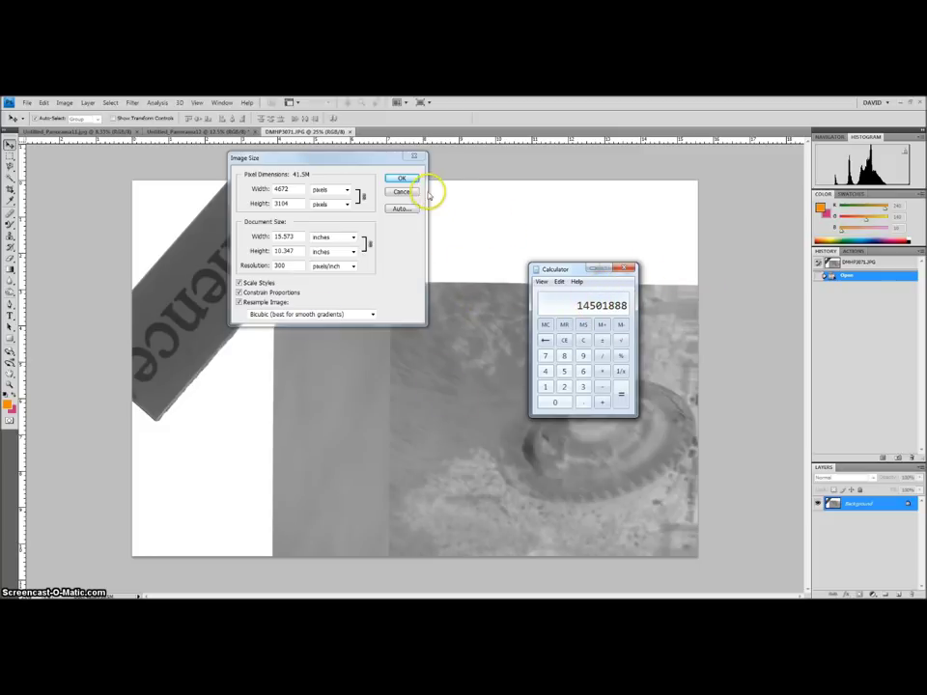
{"action": "left_click", "coordinate": [402, 196]}
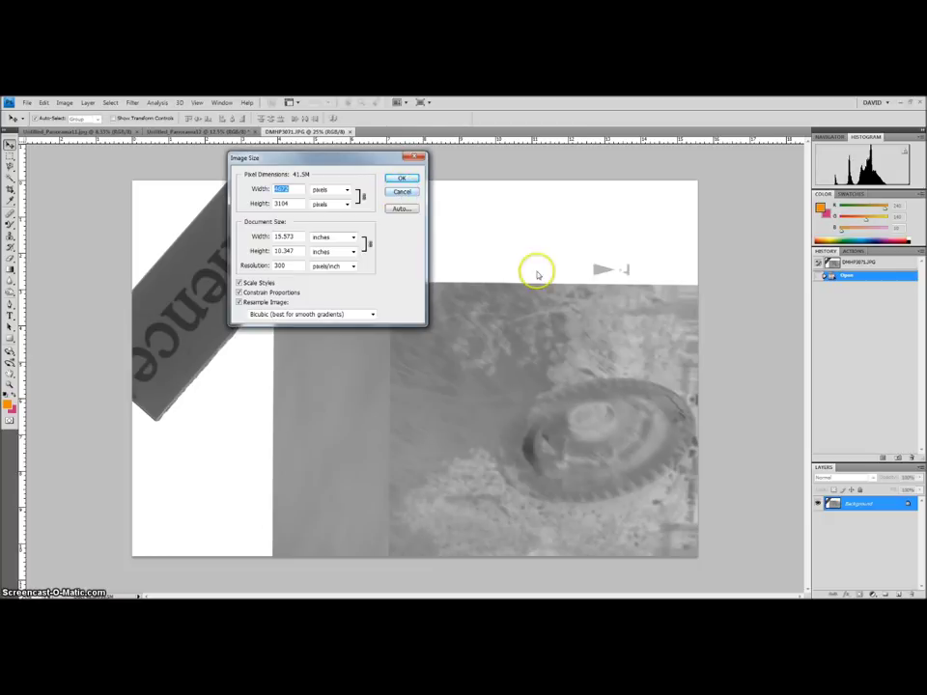
{"action": "left_click", "coordinate": [404, 191]}
{"action": "left_click", "coordinate": [198, 131]}
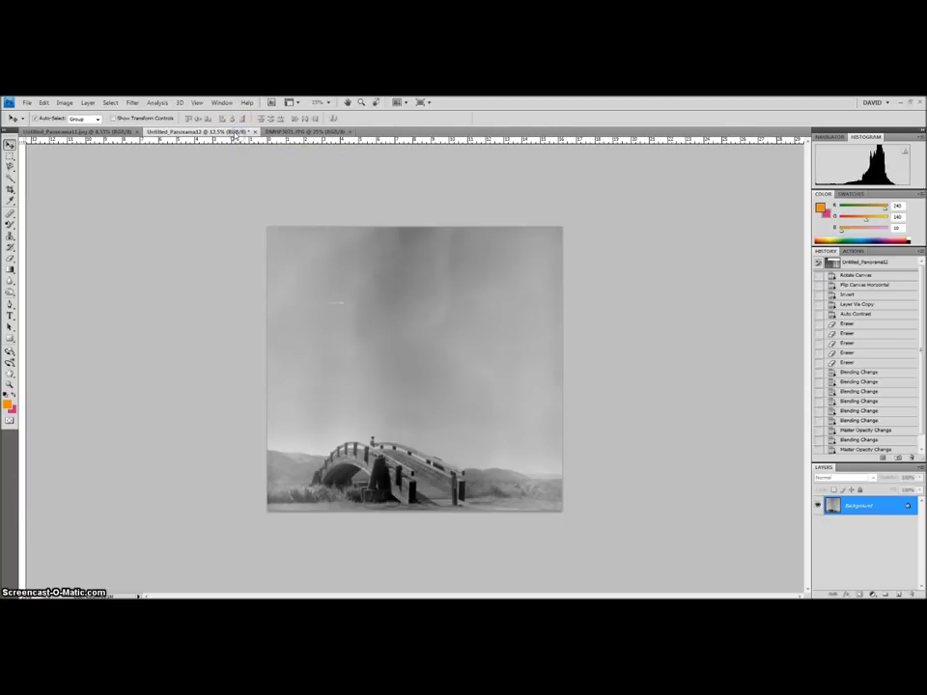
Measure the bridge panorama at 4868 × 4676 pixels, totalling 22,762,768 in Calculator, leaving it unresized
{"action": "left_click", "coordinate": [61, 102]}
{"action": "left_click", "coordinate": [77, 173]}
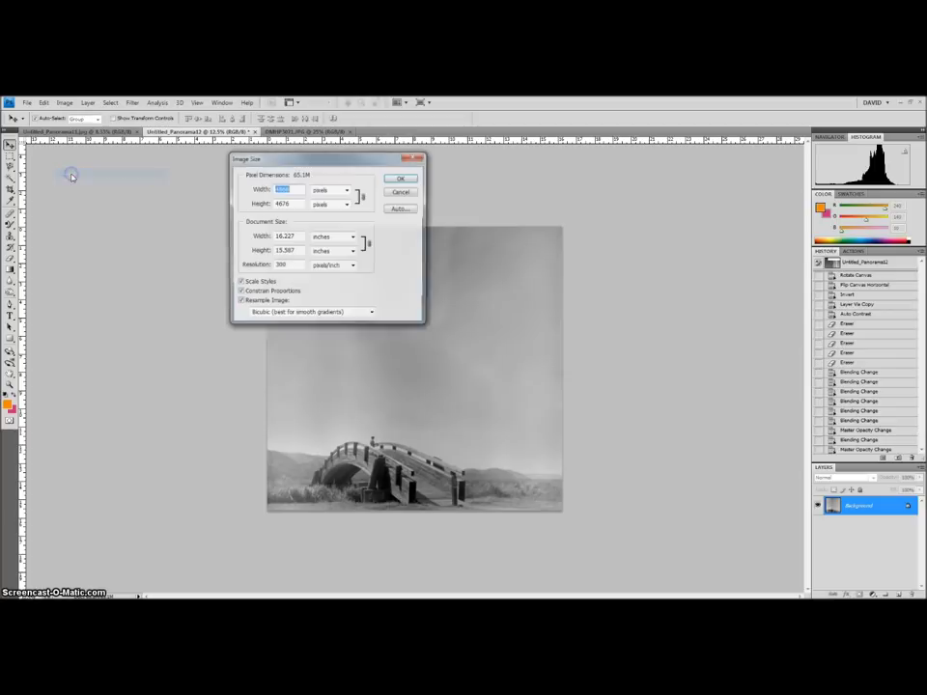
{"action": "key", "text": "alt+Tab"}
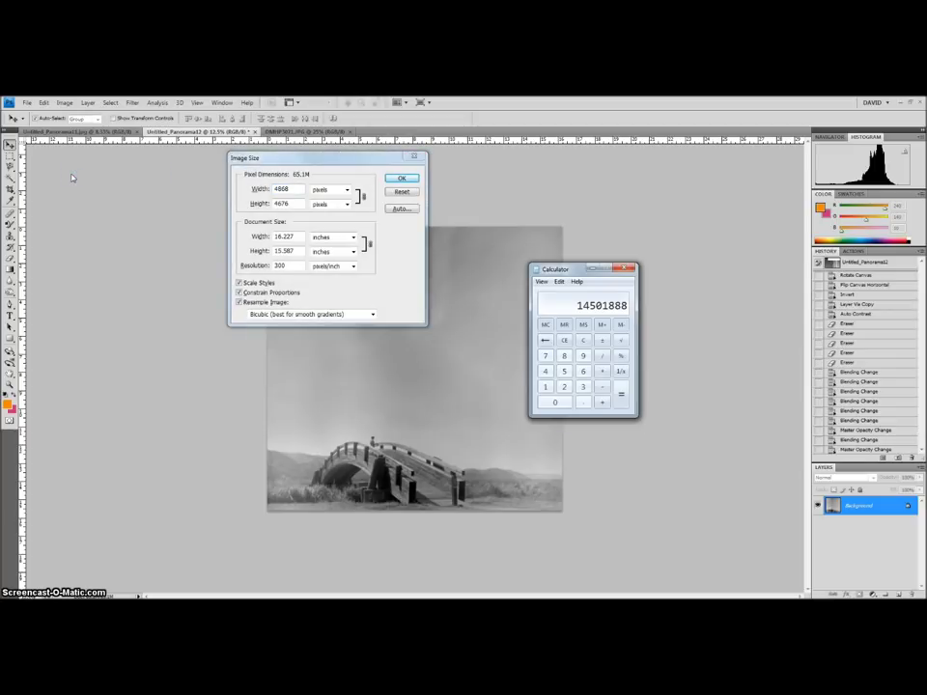
{"action": "left_click", "coordinate": [584, 341]}
{"action": "type", "text": "4868 / 4676"}
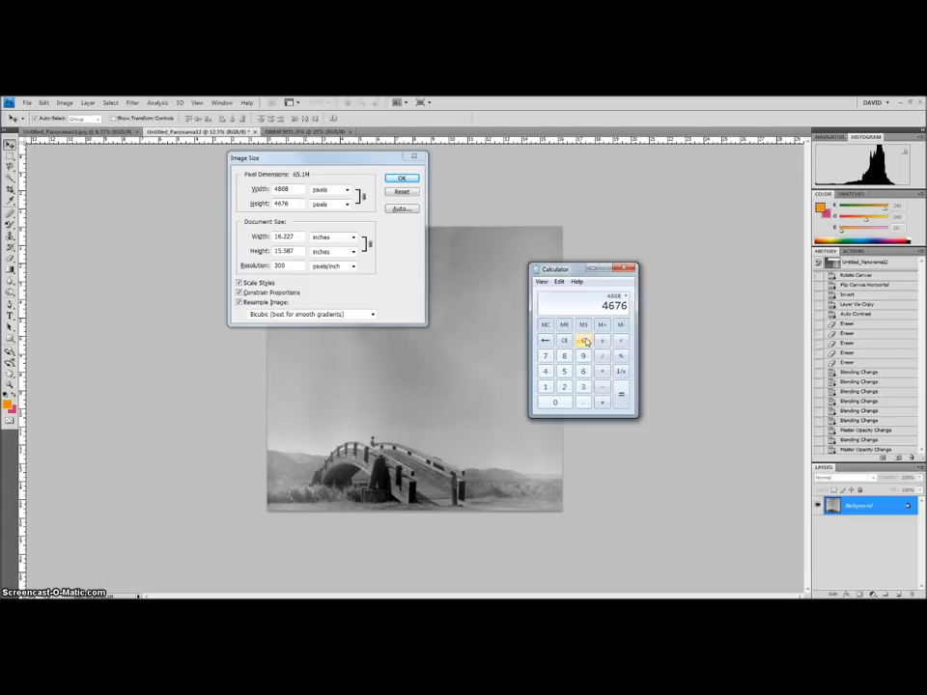
{"action": "key", "text": "Return"}
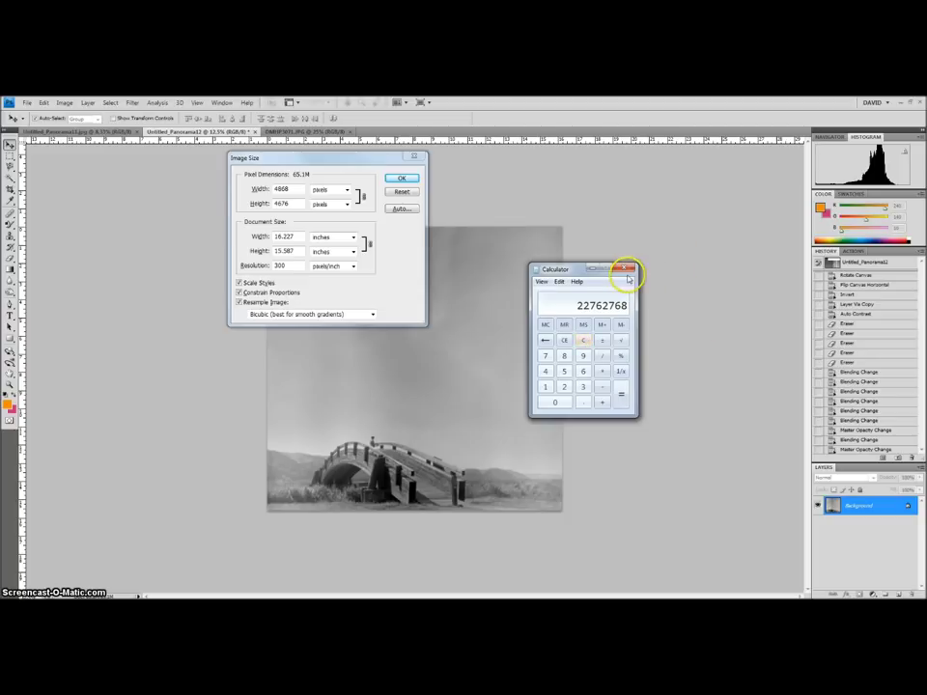
{"action": "left_click", "coordinate": [587, 342]}
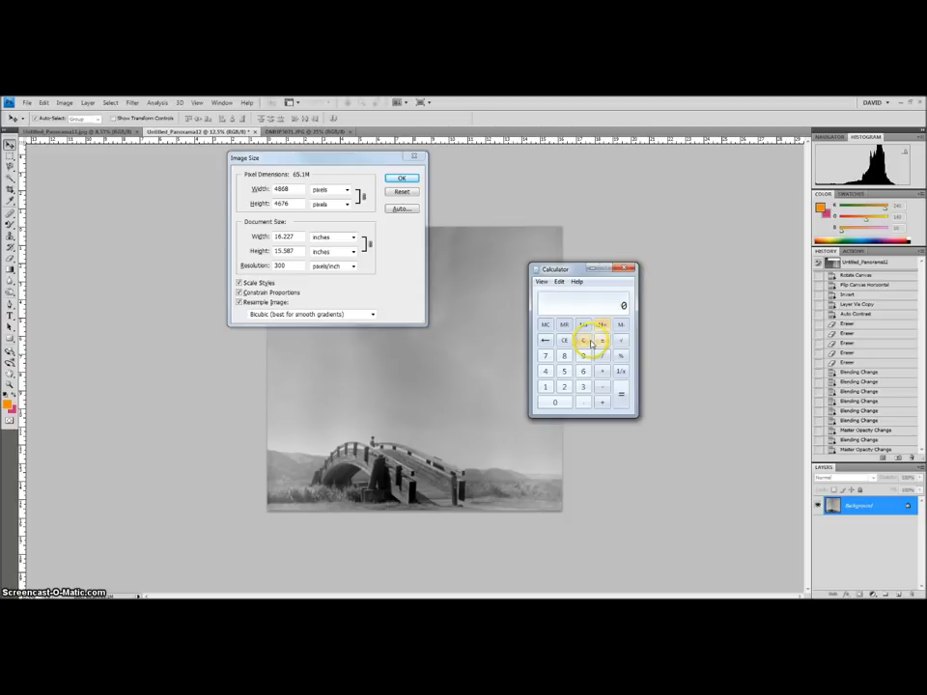
{"action": "left_click", "coordinate": [414, 156]}
{"action": "left_click", "coordinate": [114, 132]}
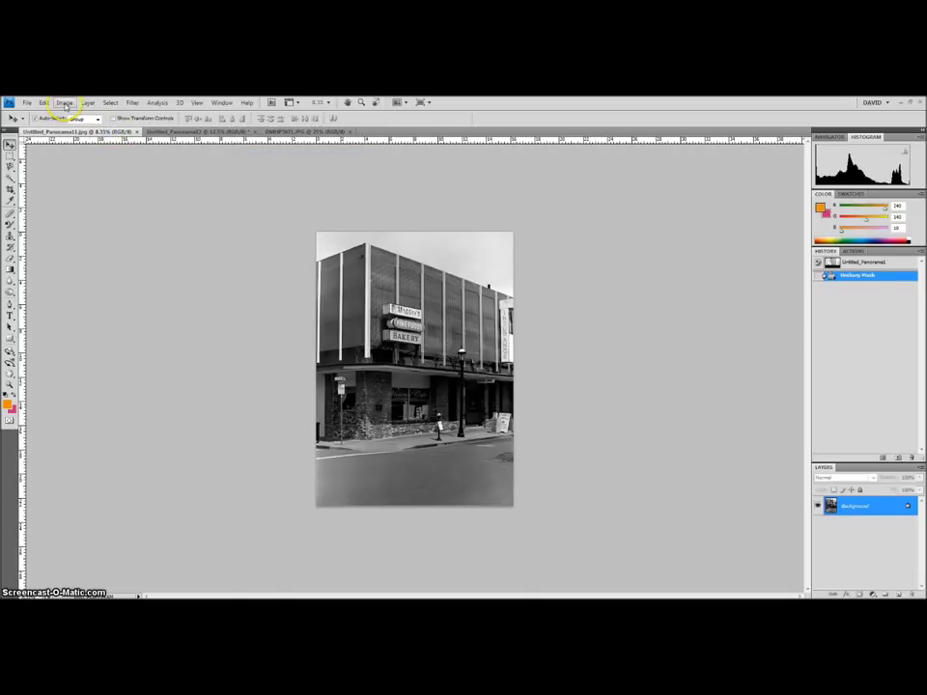
Measure the building panorama at 4874 × 6781 pixels (33,050,594 total) and cancel without resizing
{"action": "left_click", "coordinate": [64, 103]}
{"action": "left_click", "coordinate": [73, 173]}
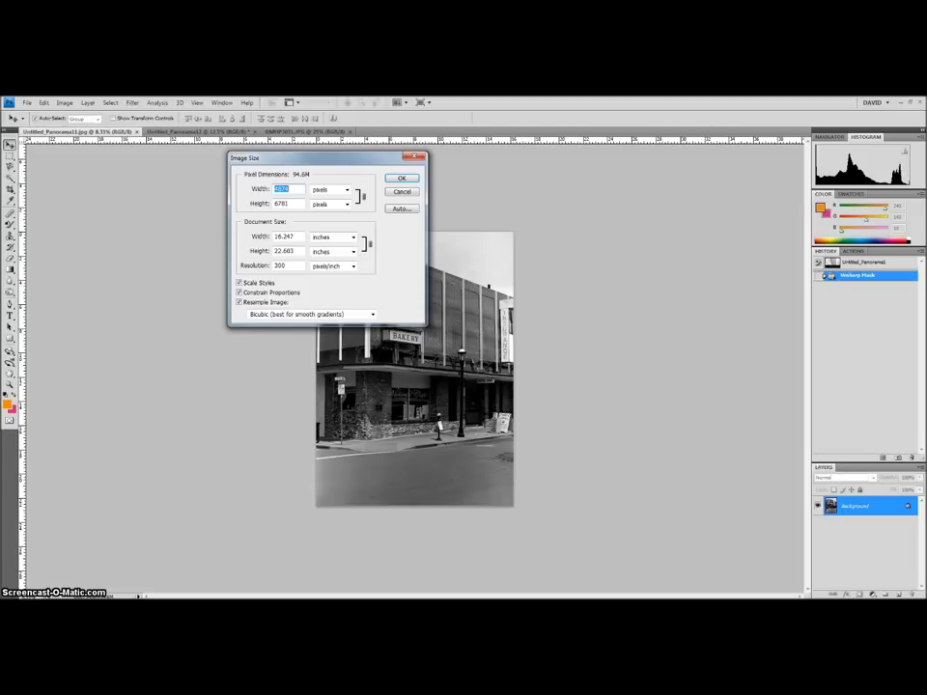
{"action": "key", "text": "alt+Tab"}
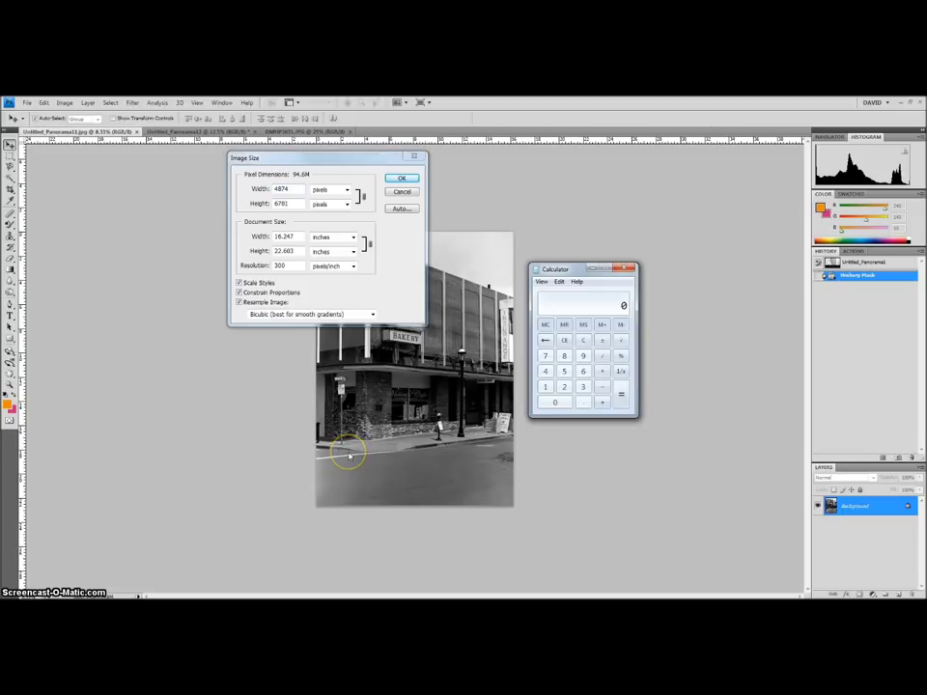
{"action": "type", "text": "4874"}
{"action": "key", "text": "slash"}
{"action": "type", "text": "6781"}
{"action": "key", "text": "Return"}
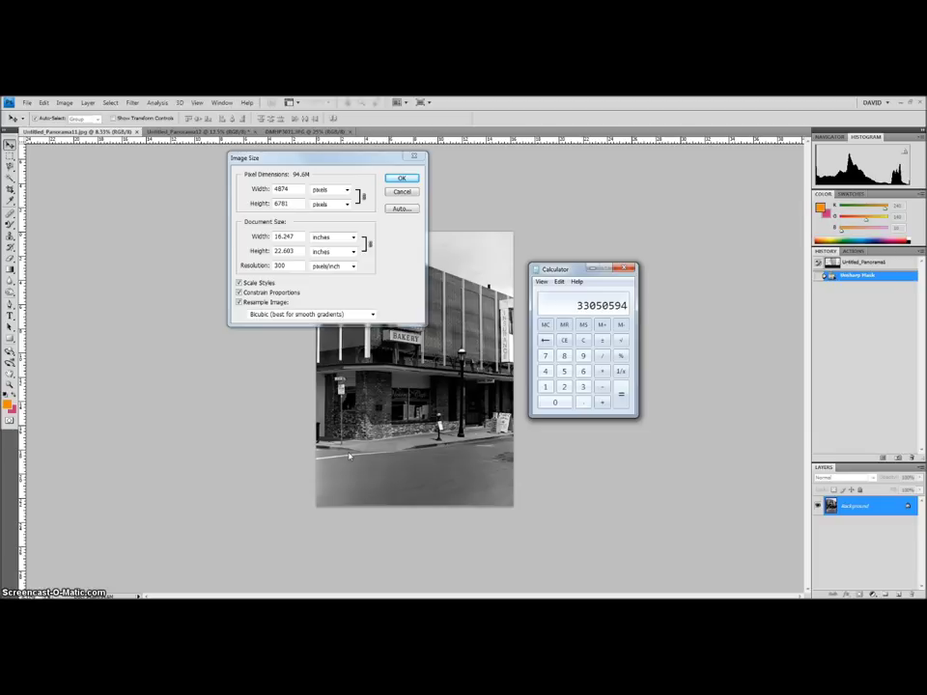
{"action": "left_click", "coordinate": [583, 340]}
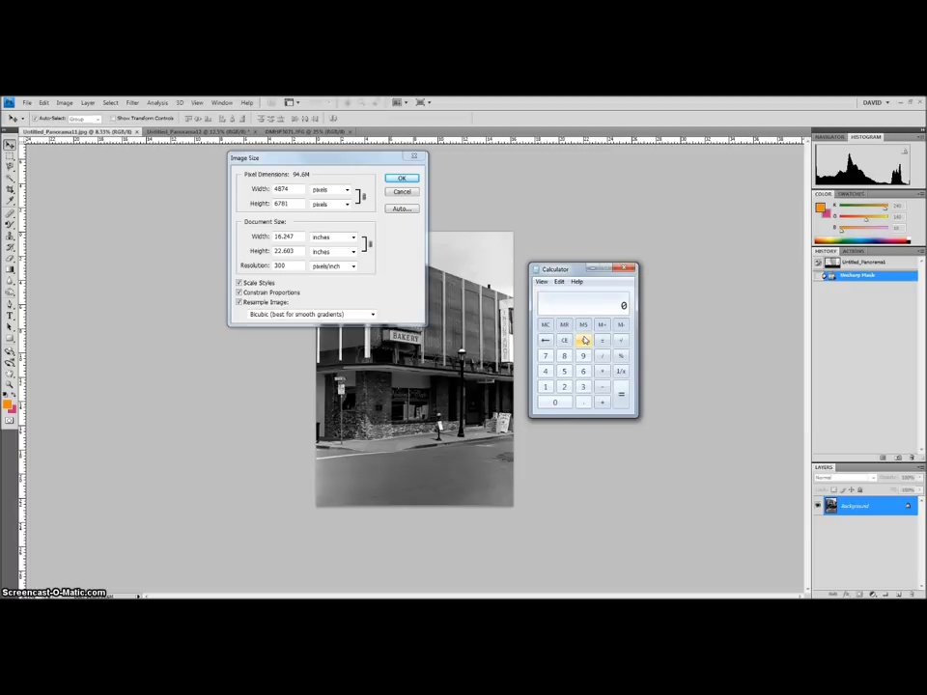
{"action": "left_click", "coordinate": [626, 268]}
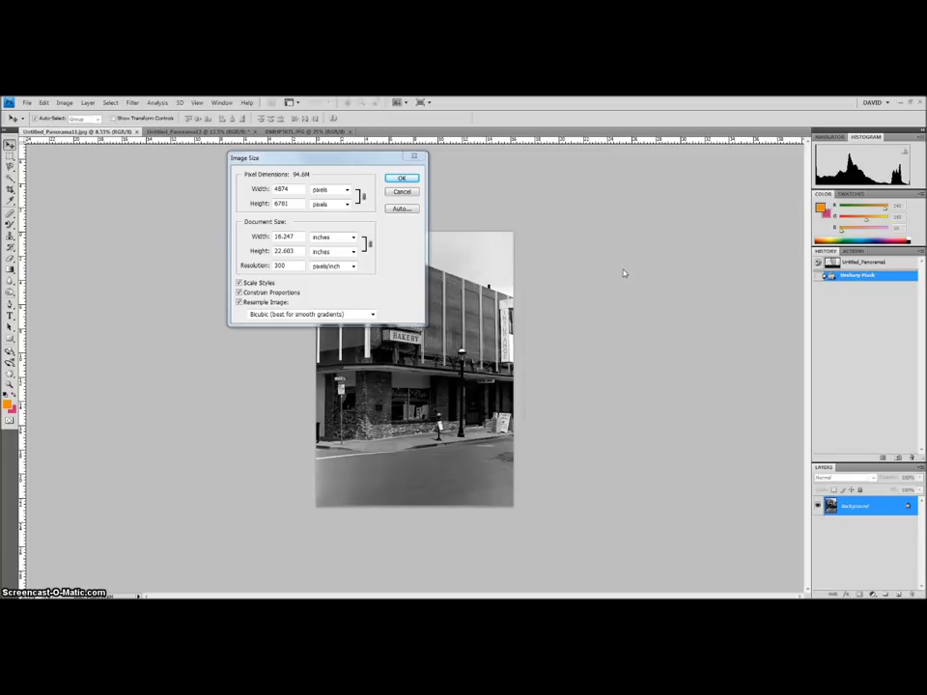
{"action": "left_click", "coordinate": [395, 190]}
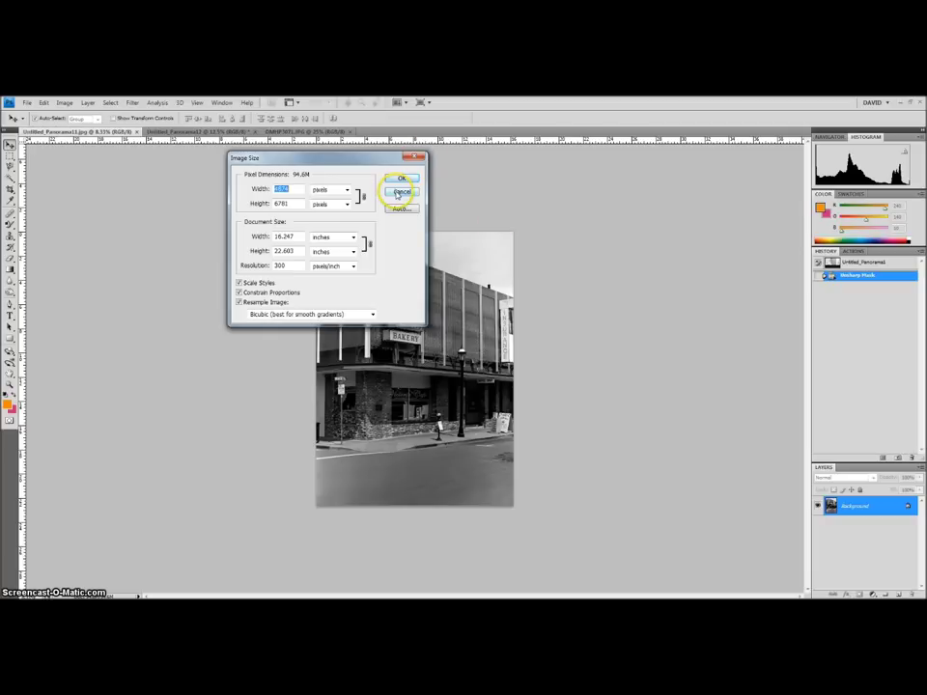
{"action": "left_click", "coordinate": [404, 191]}
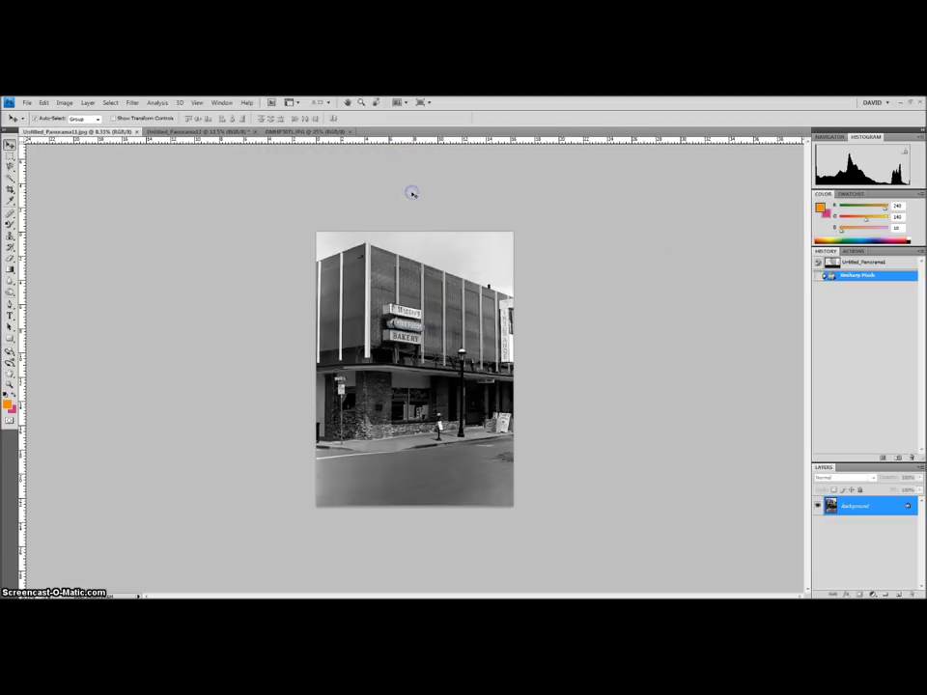